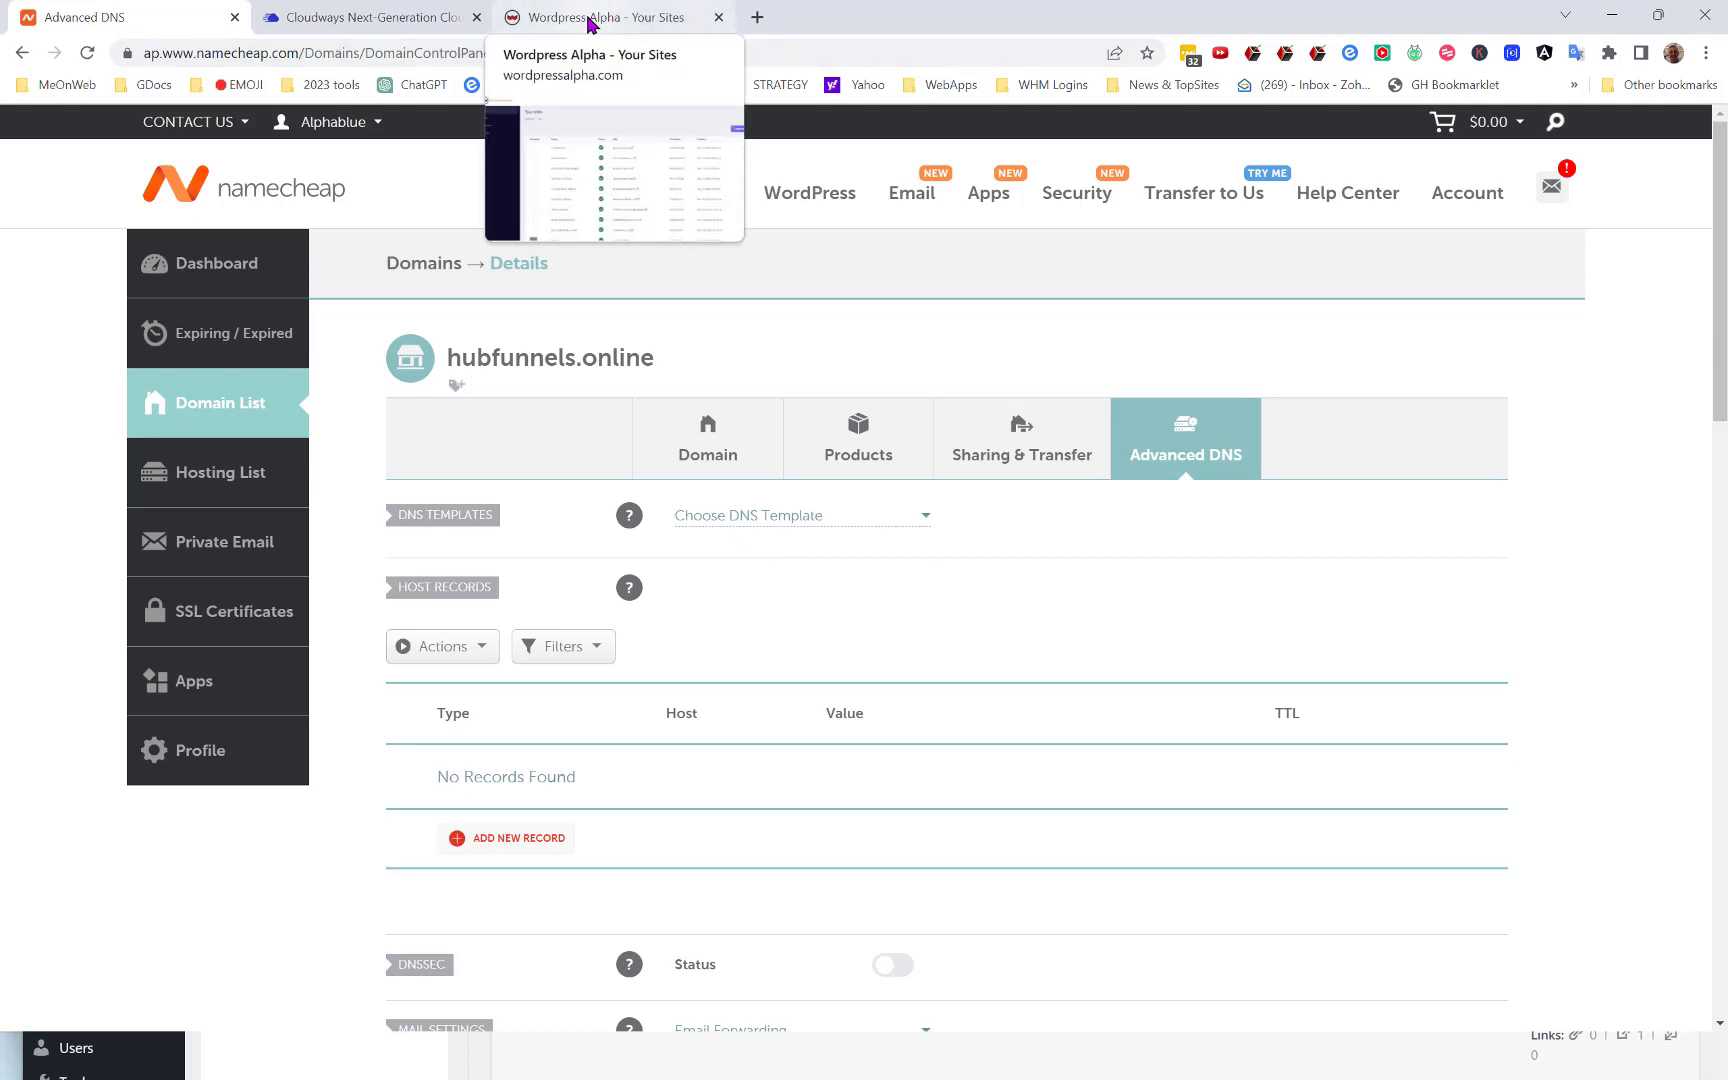
Switch to WordPress Alpha and begin creating a site on the Cloudways platform with a new server
left_click(590, 22)
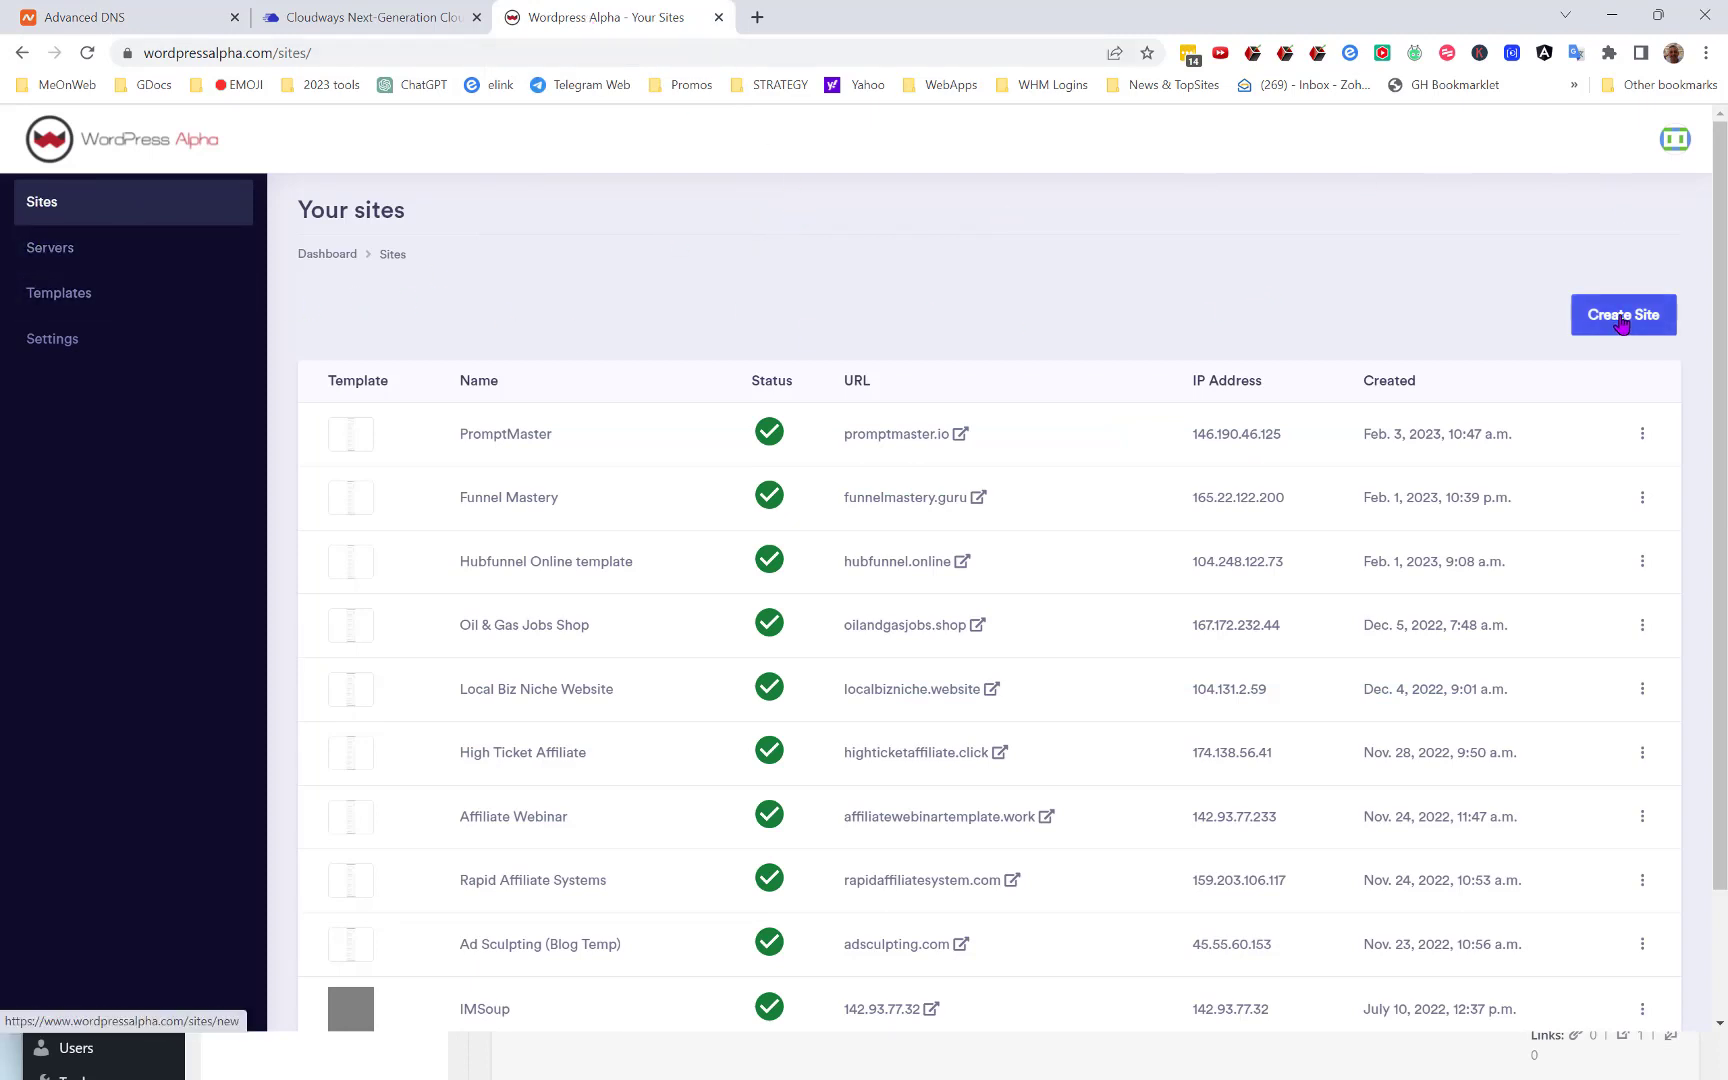
left_click(1621, 320)
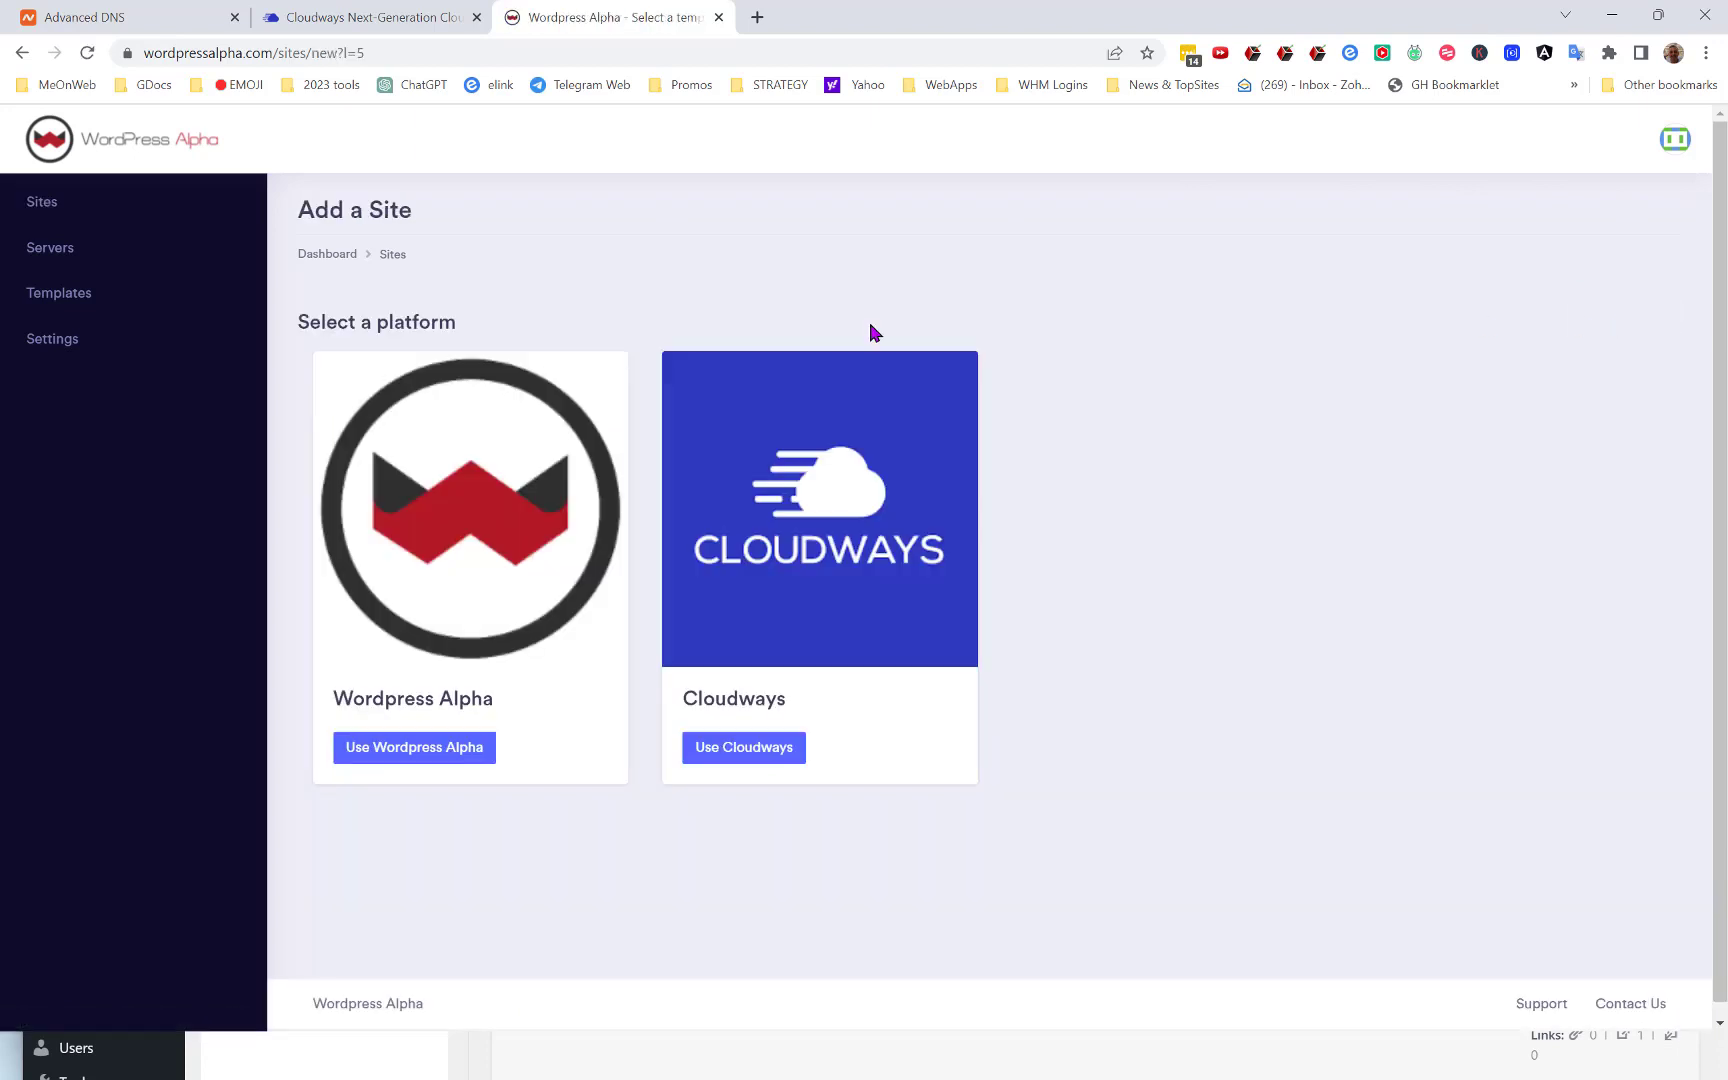
left_click(744, 749)
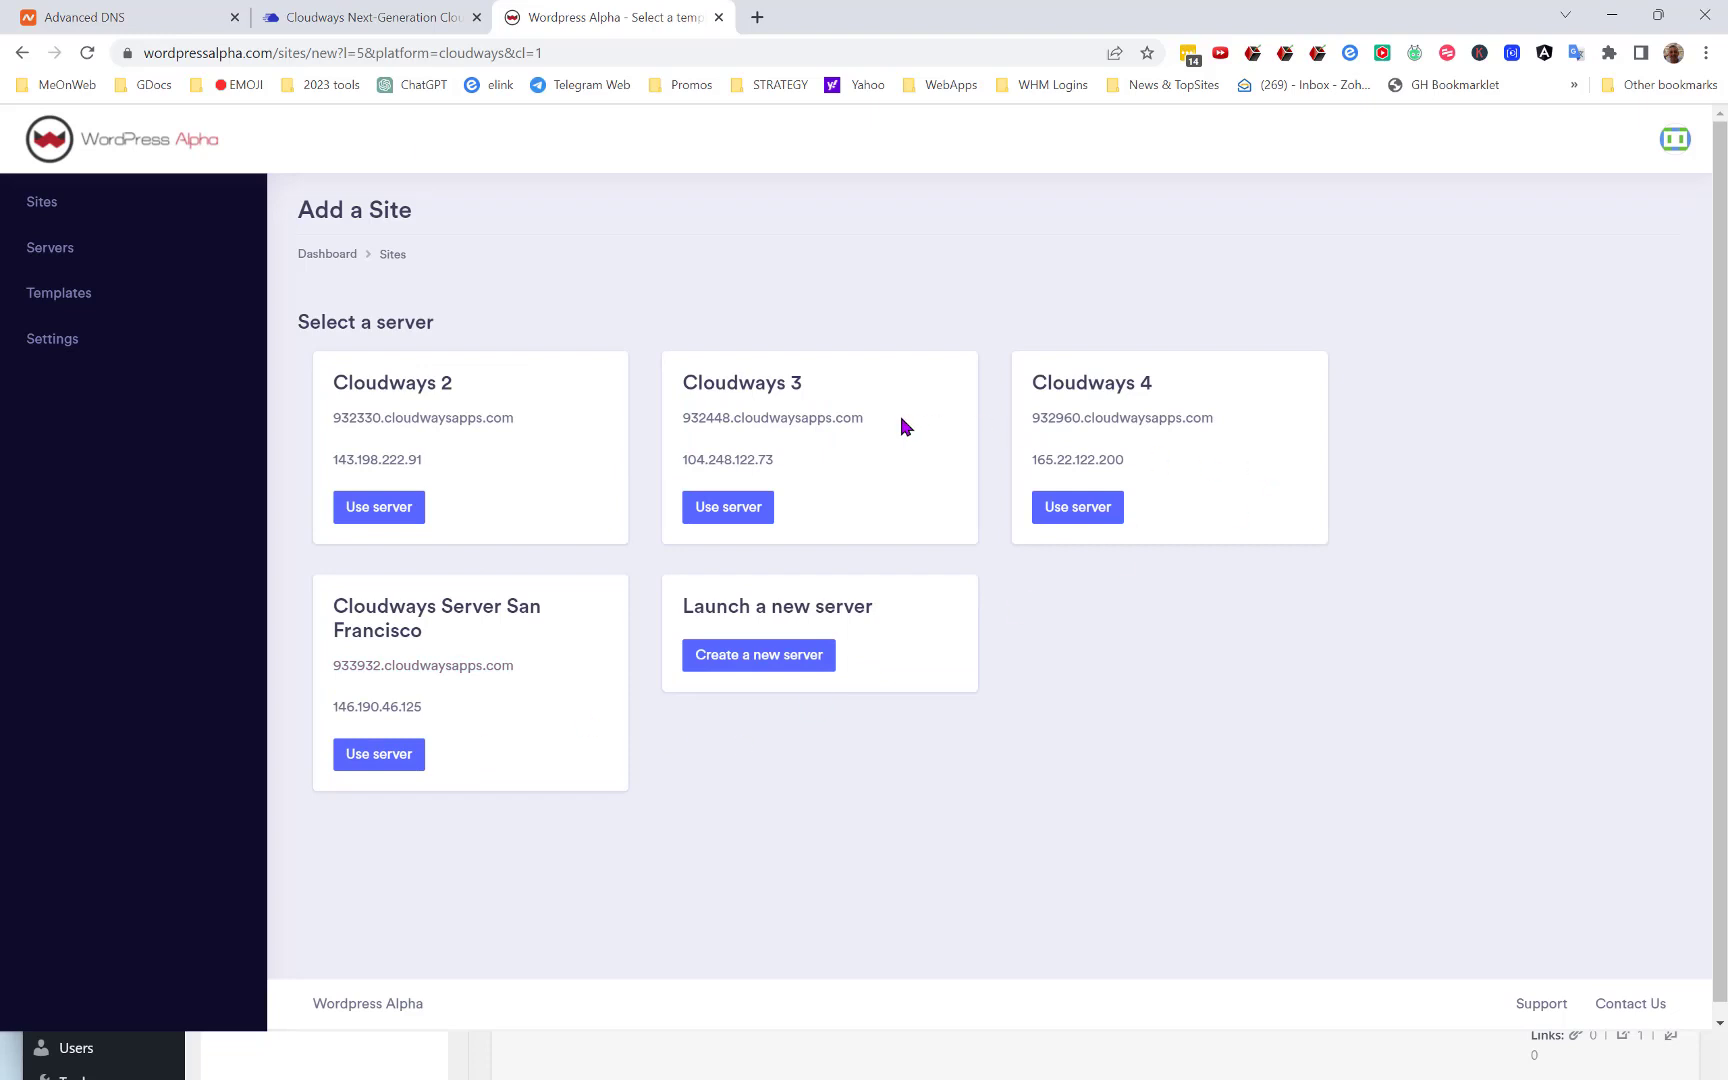
left_click(768, 660)
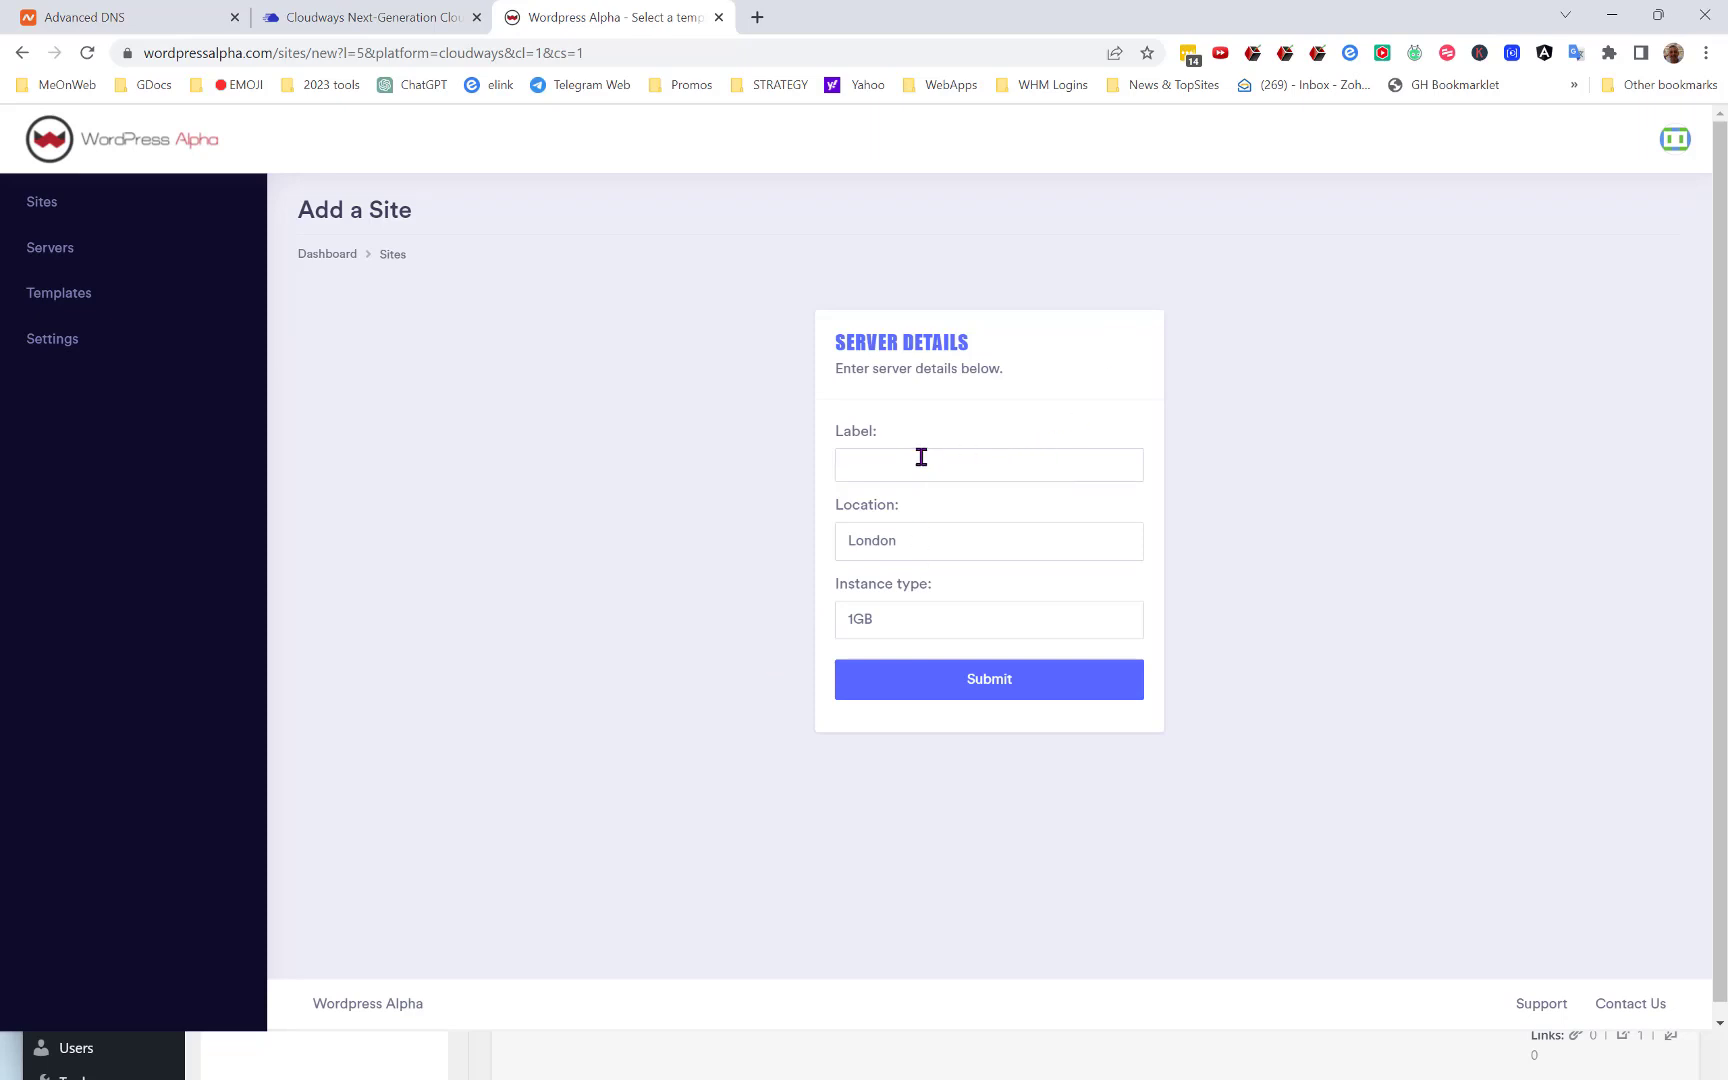
Label the new server Cloudways Hub Funnels
left_click(920, 457)
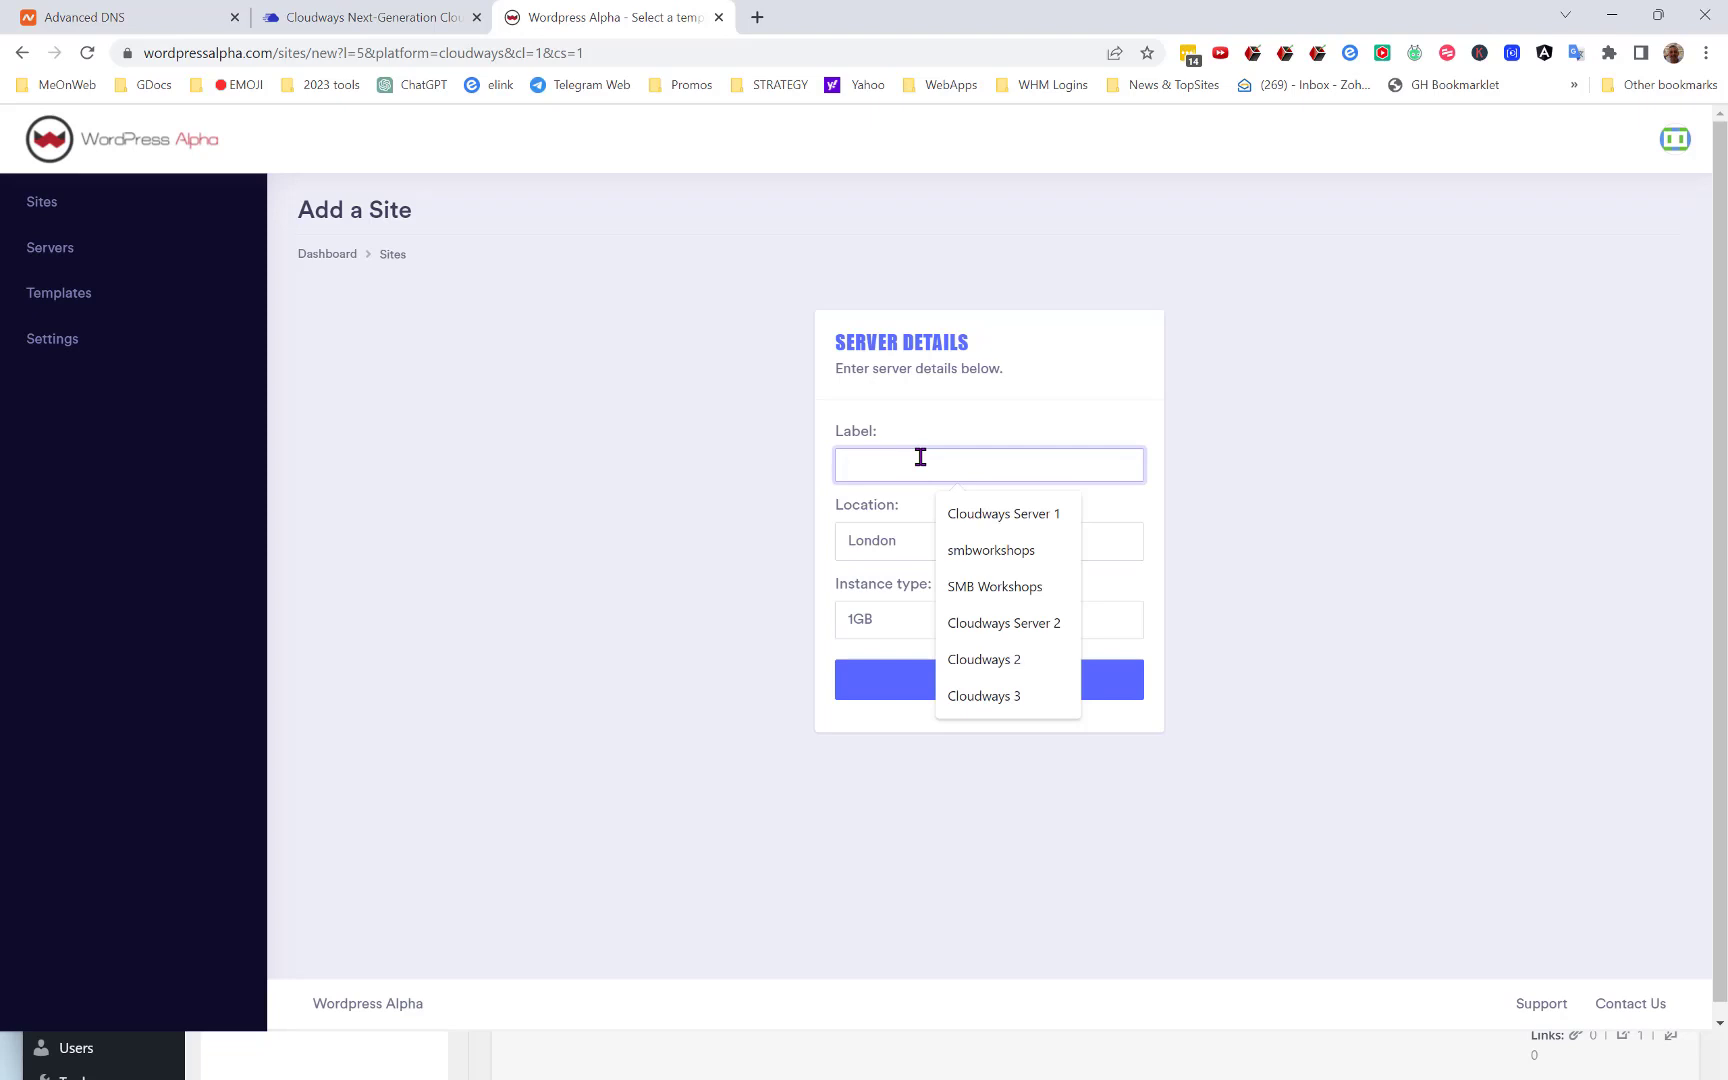
type("Cloudway")
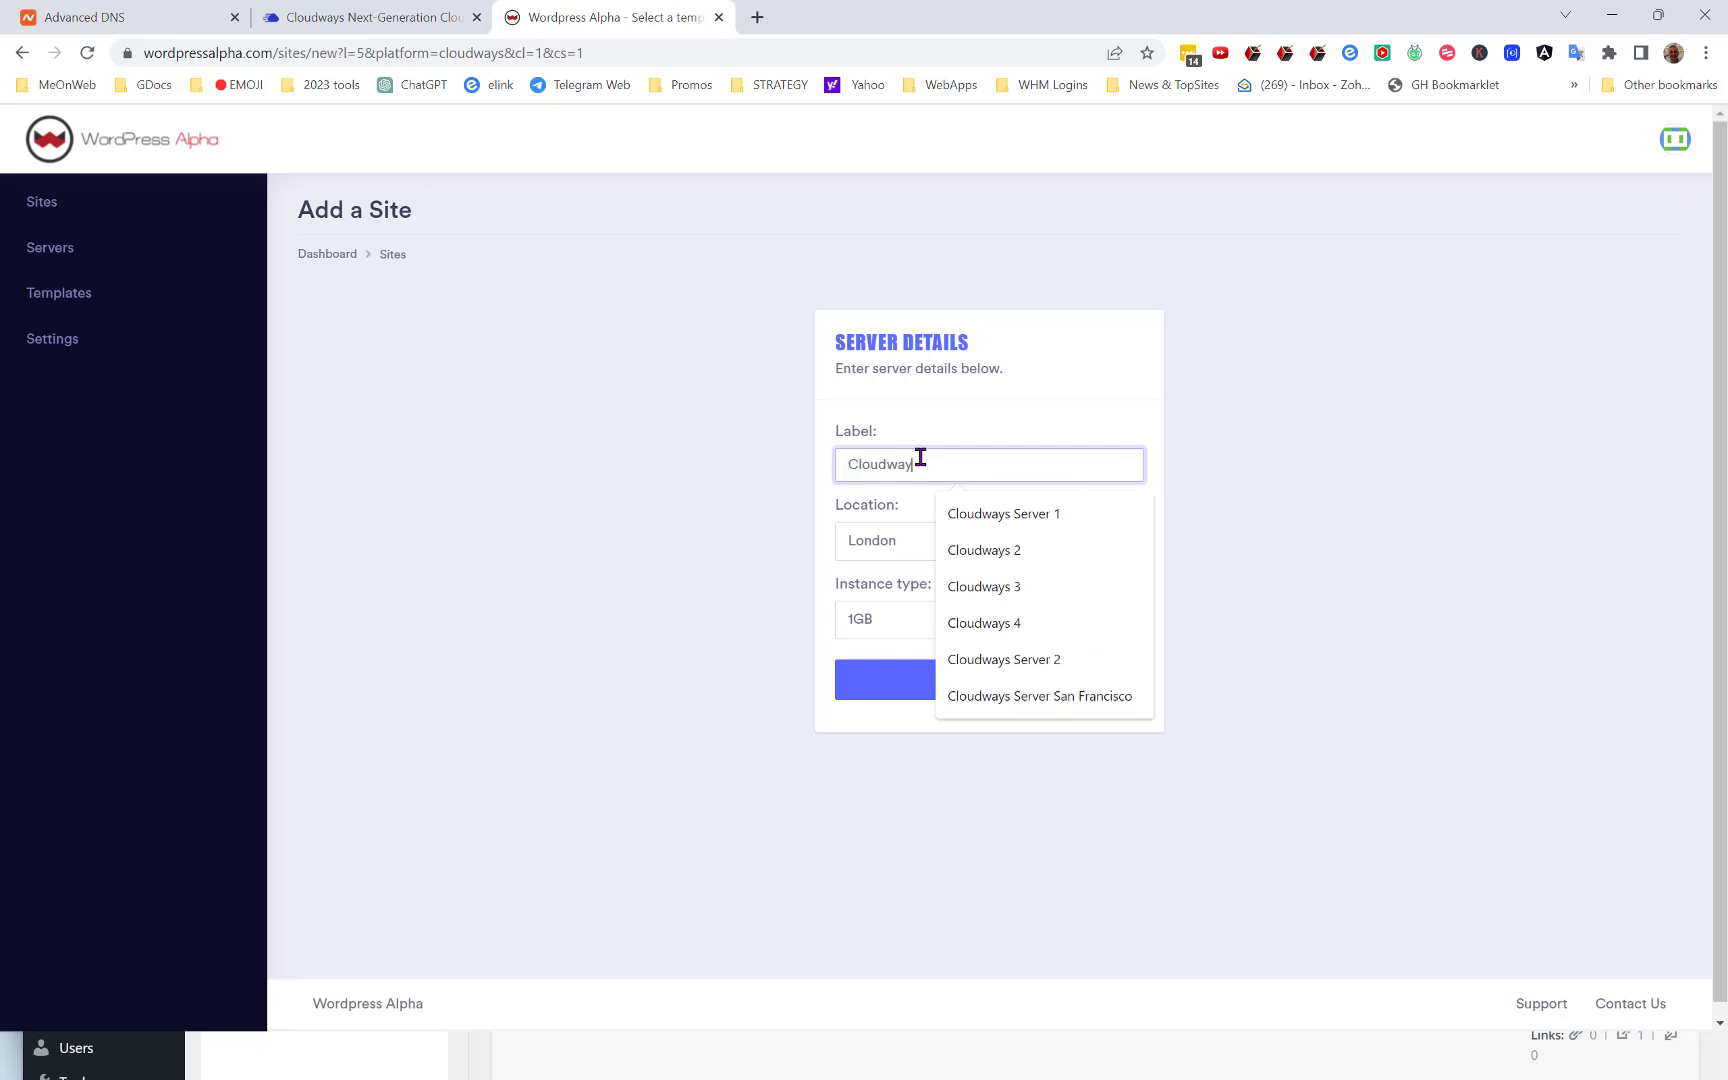
type("s Hub")
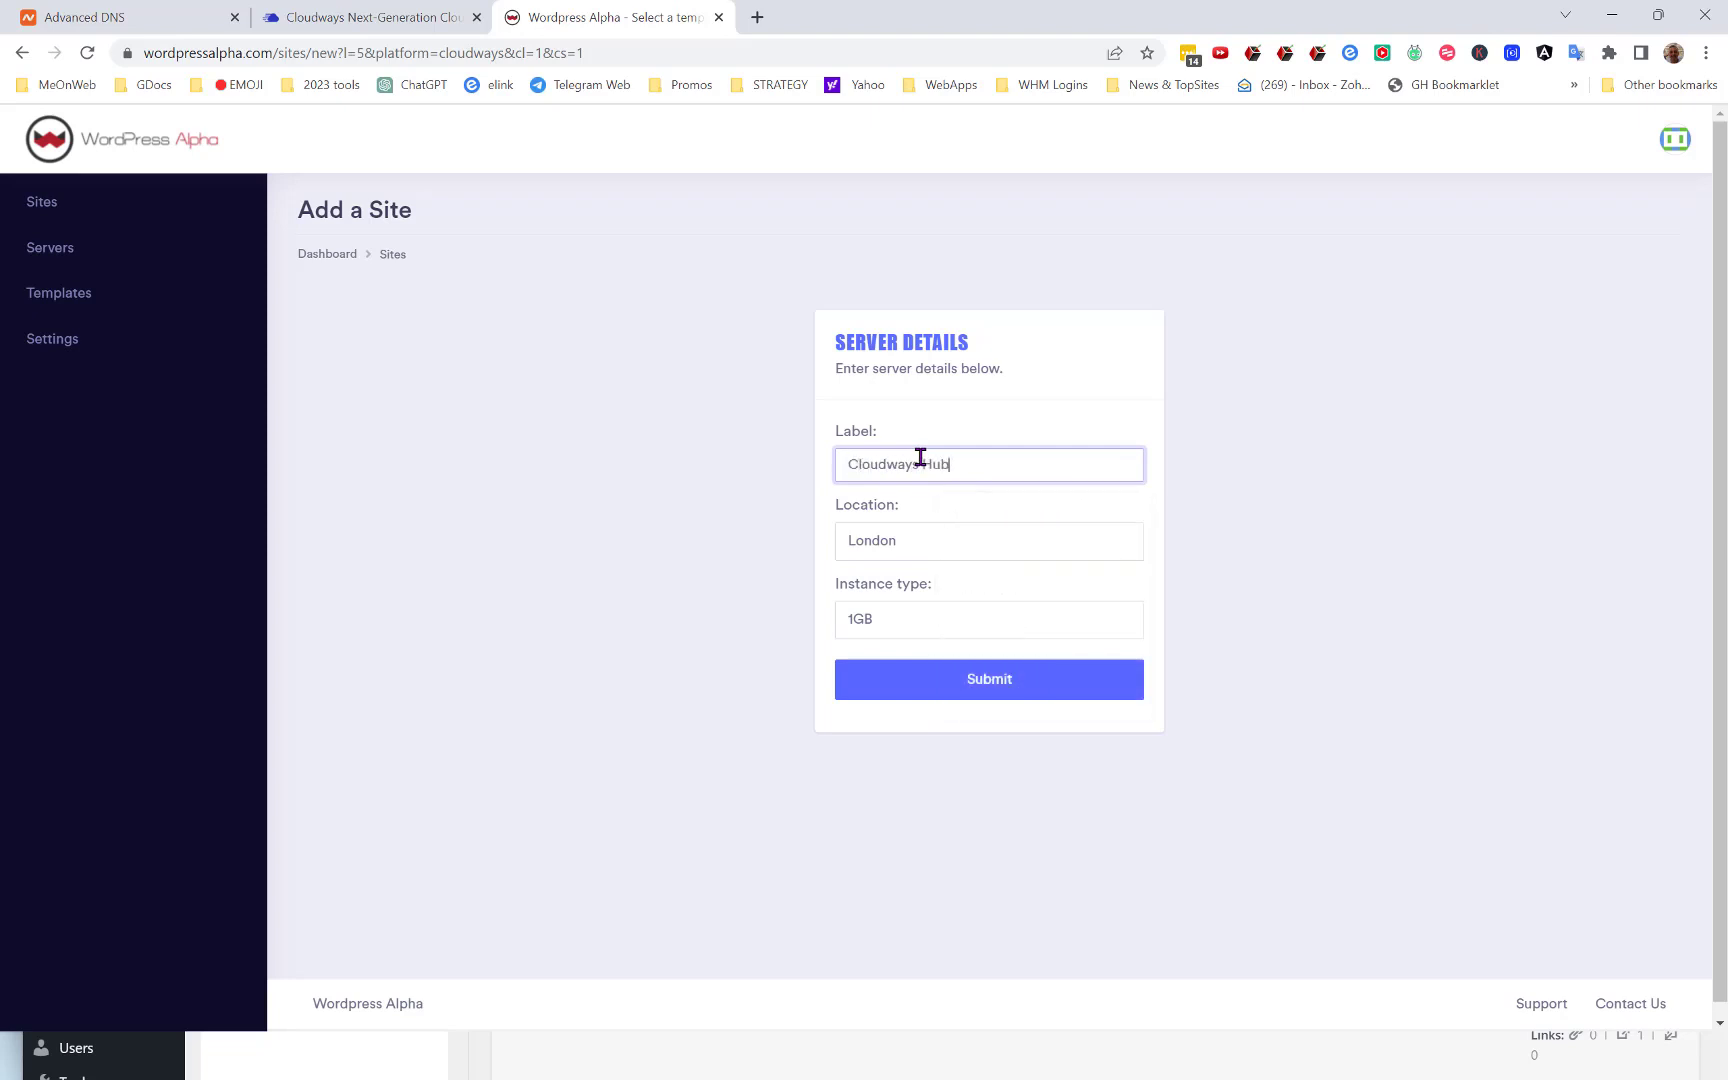
type("Funnels")
left_click(949, 465)
left_click(1049, 465)
left_click(1140, 403)
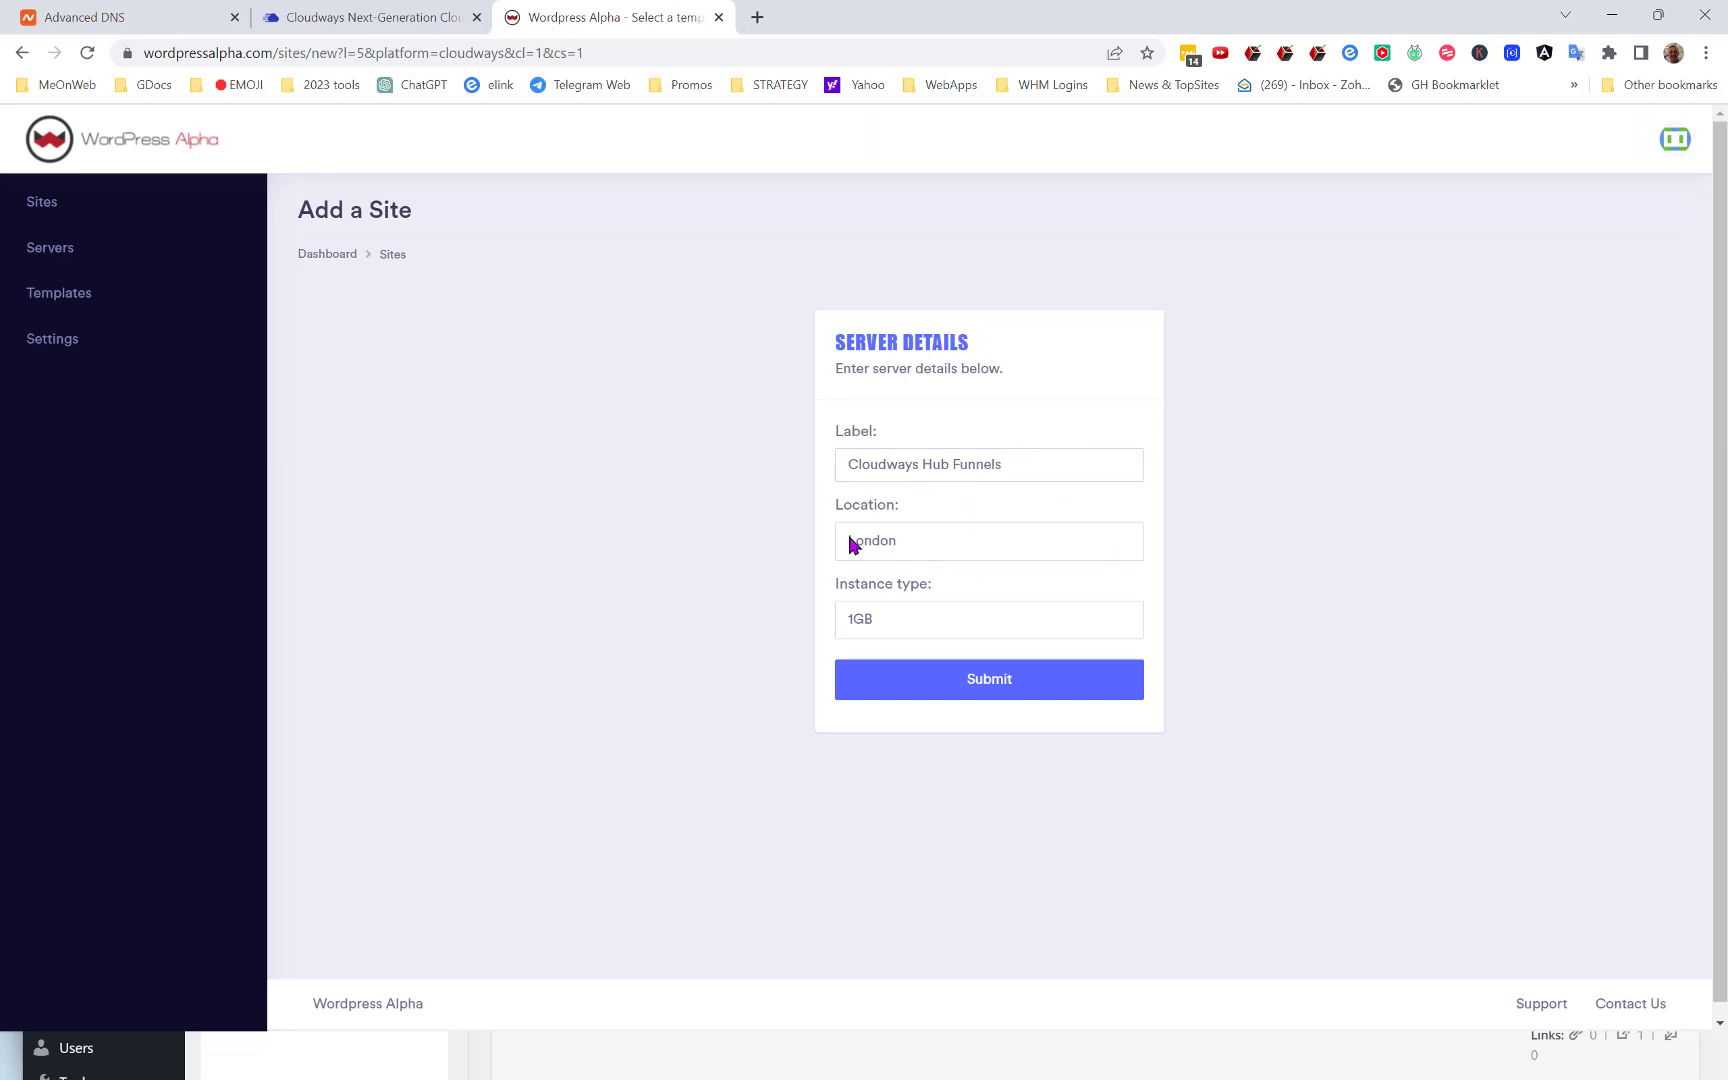
Set the server location to New York and the instance type to 2GB, and submit the server details
left_click(875, 548)
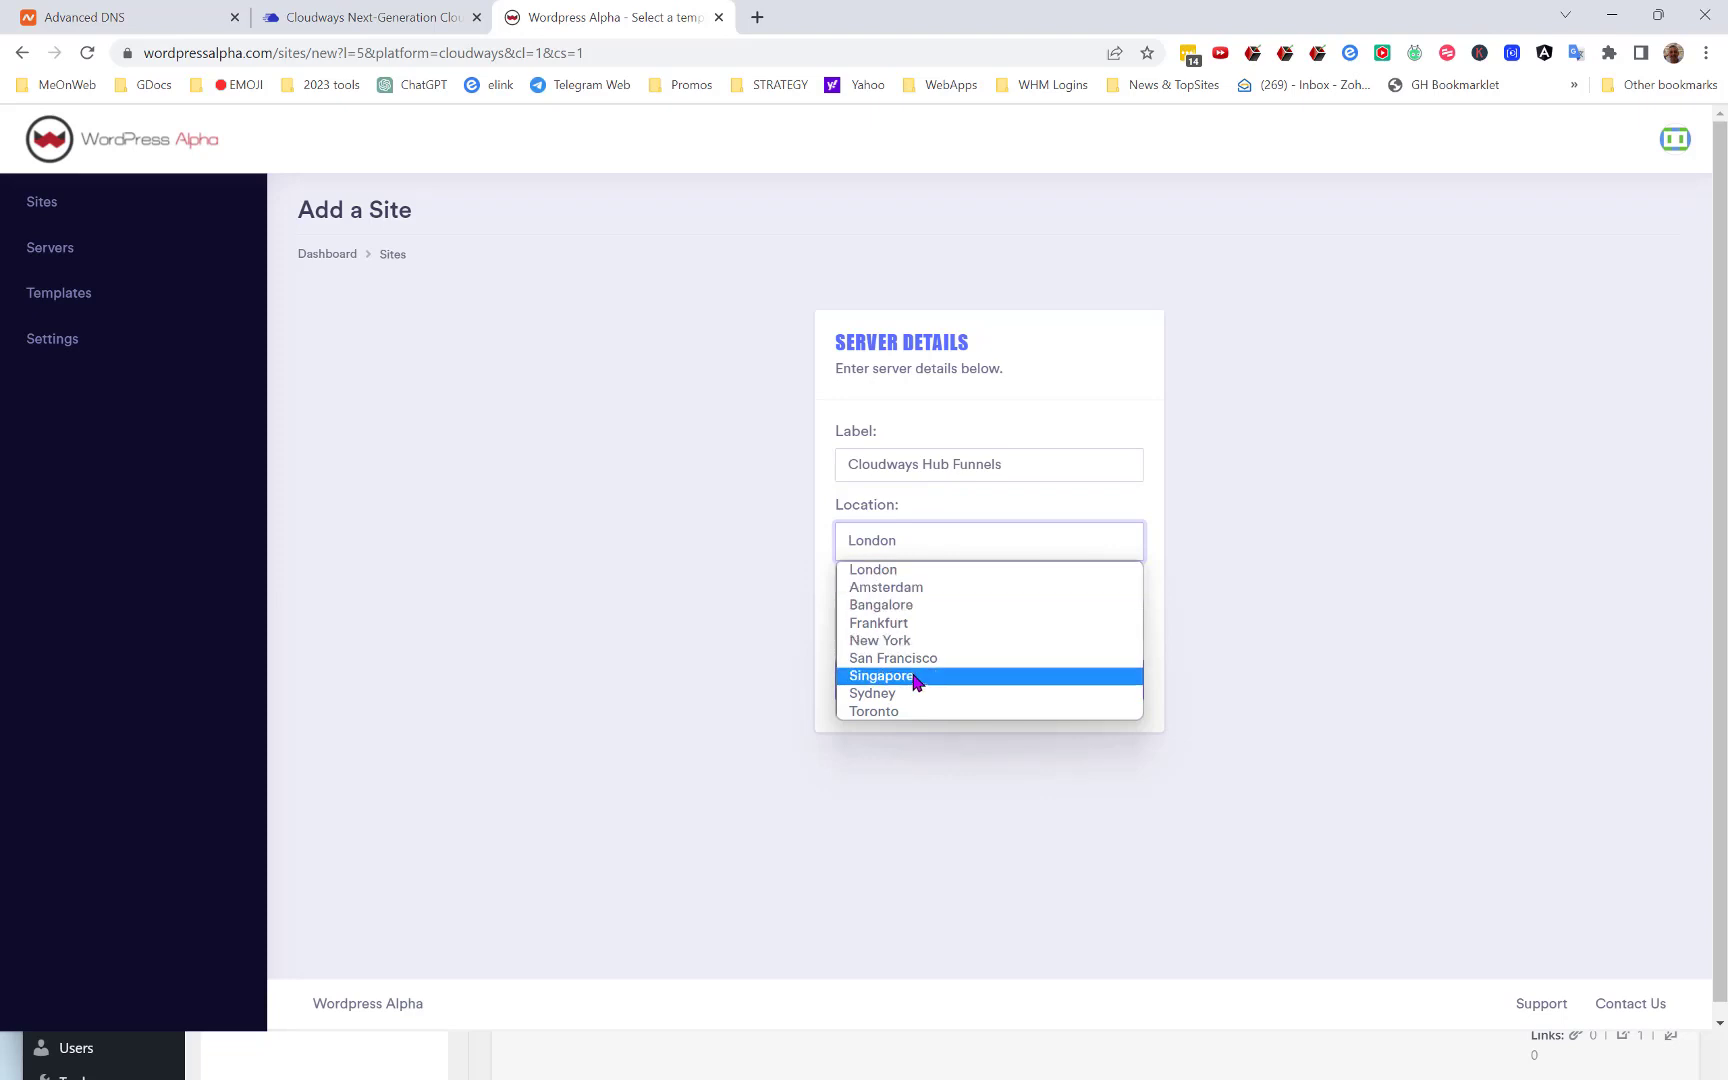
left_click(898, 642)
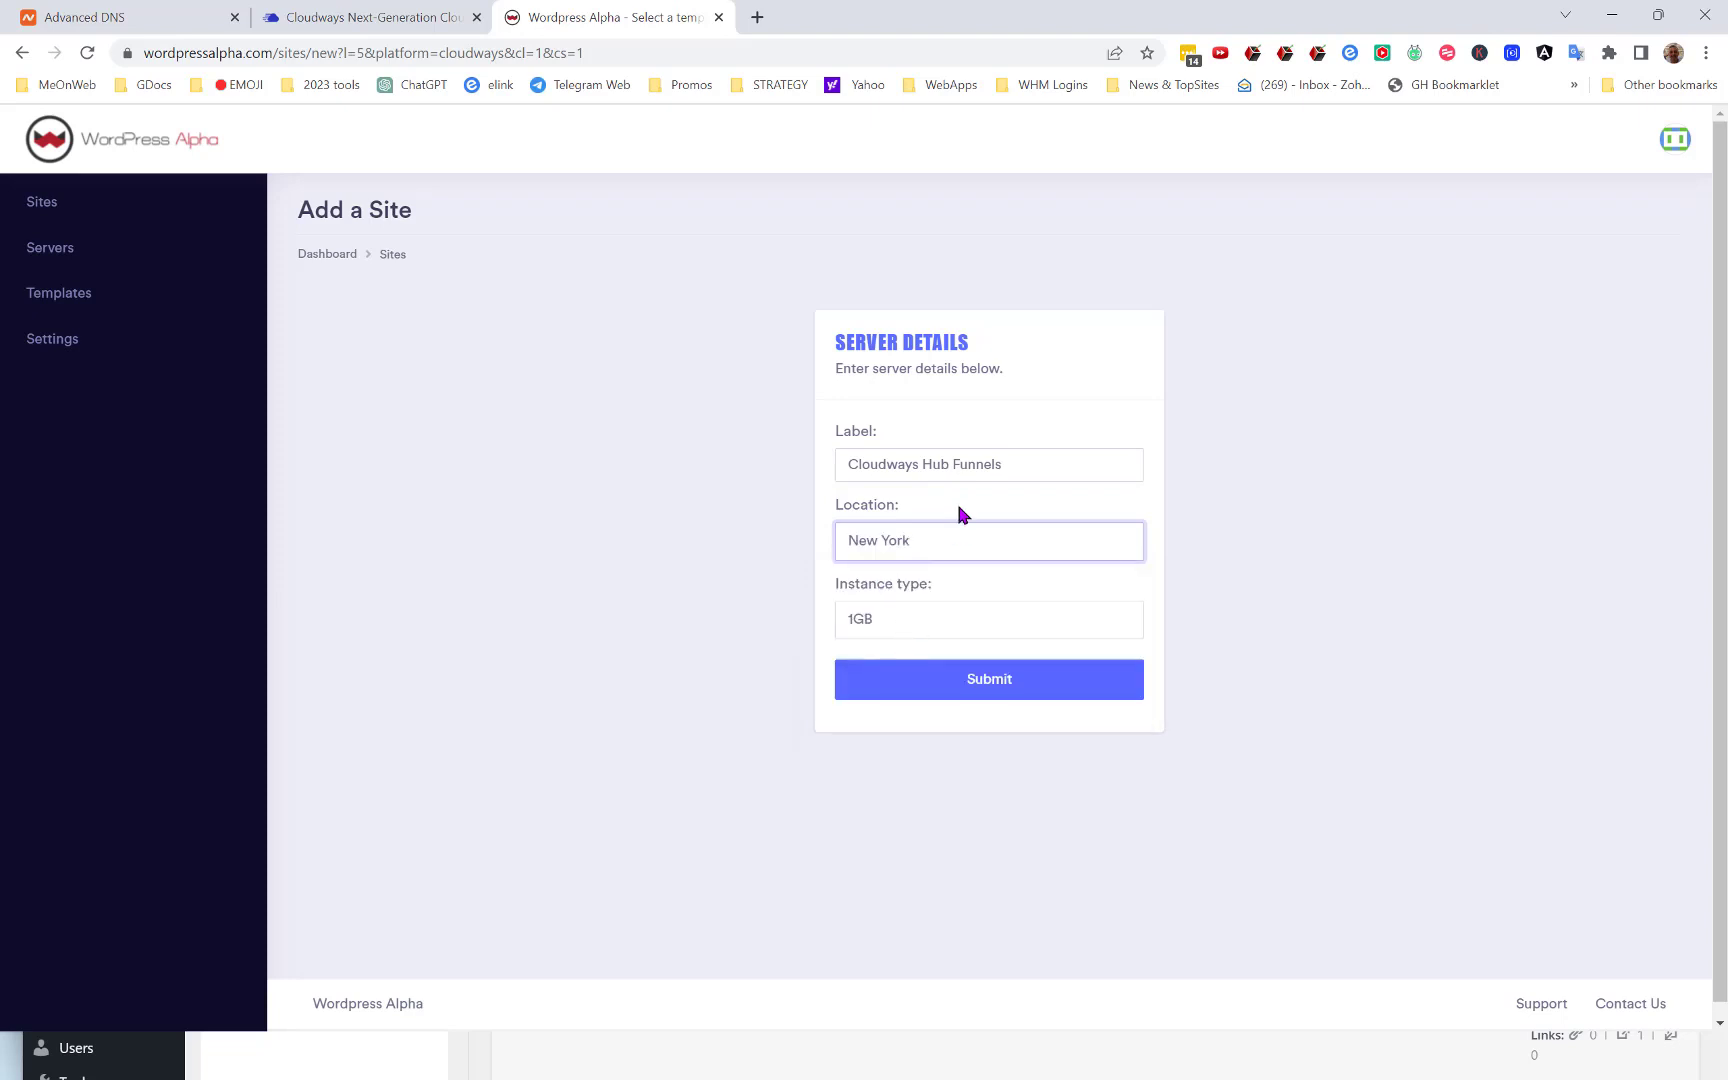
left_click(931, 619)
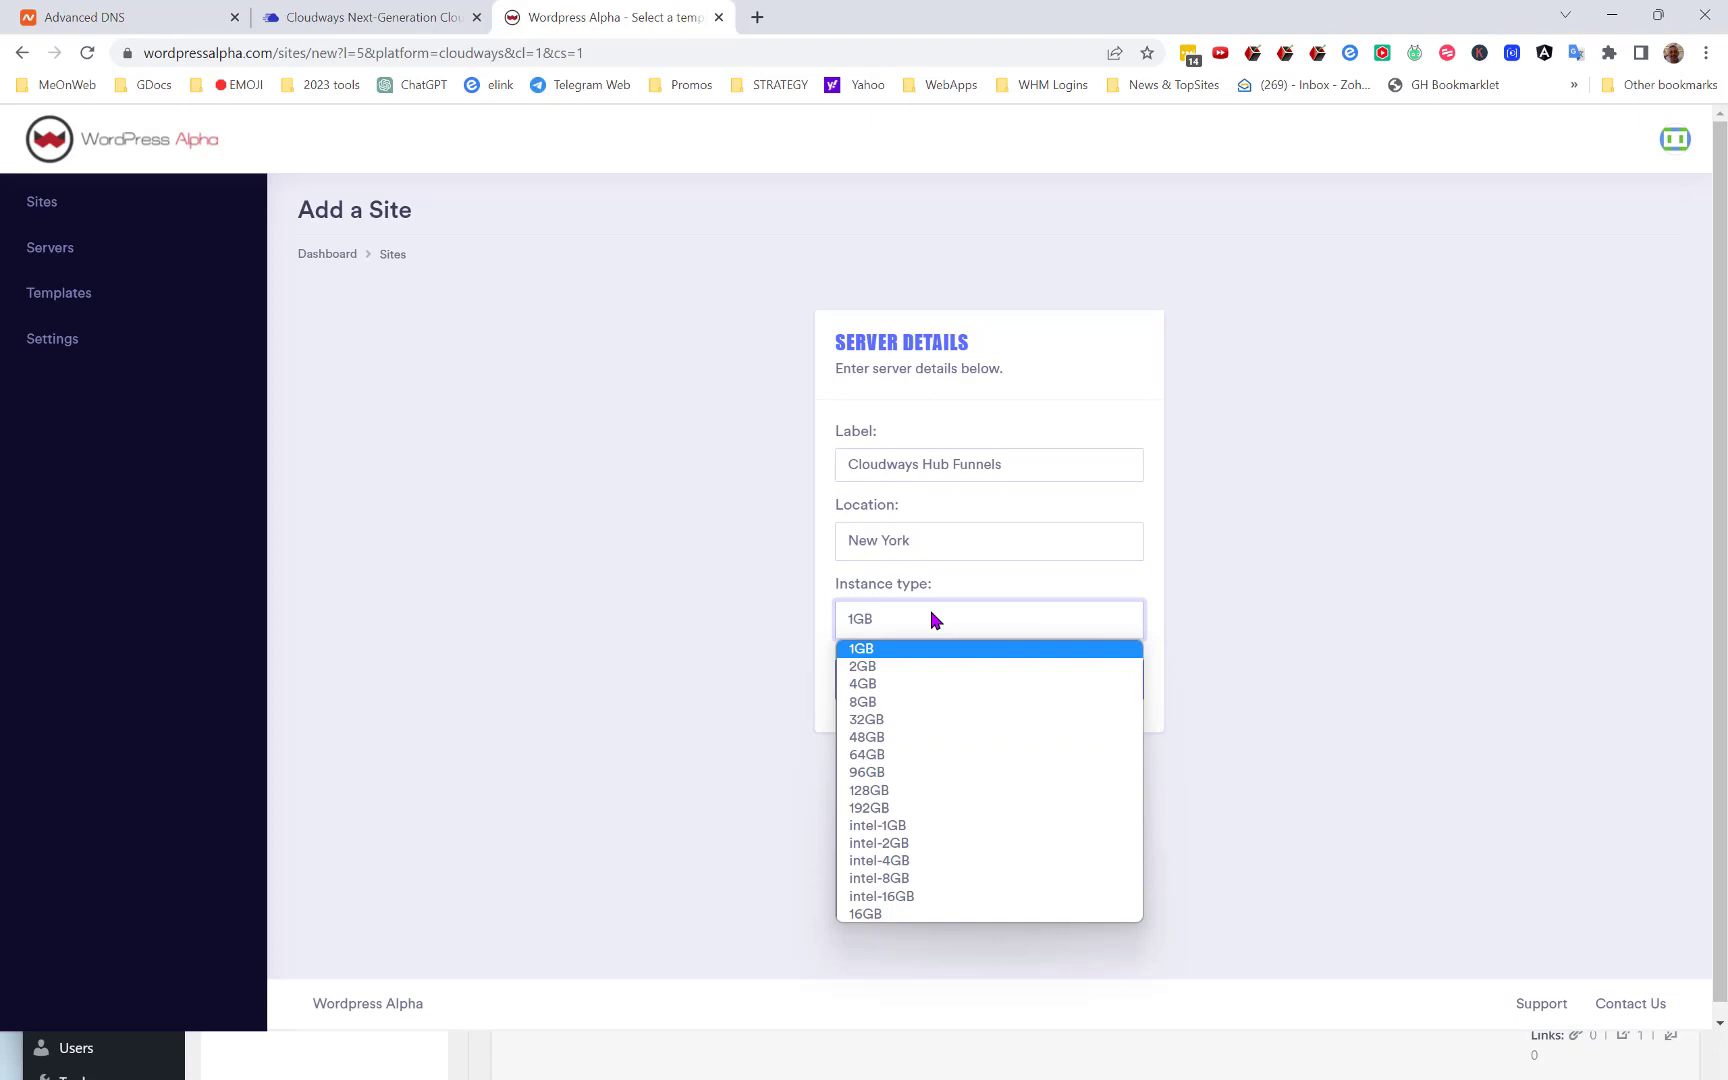
left_click(889, 668)
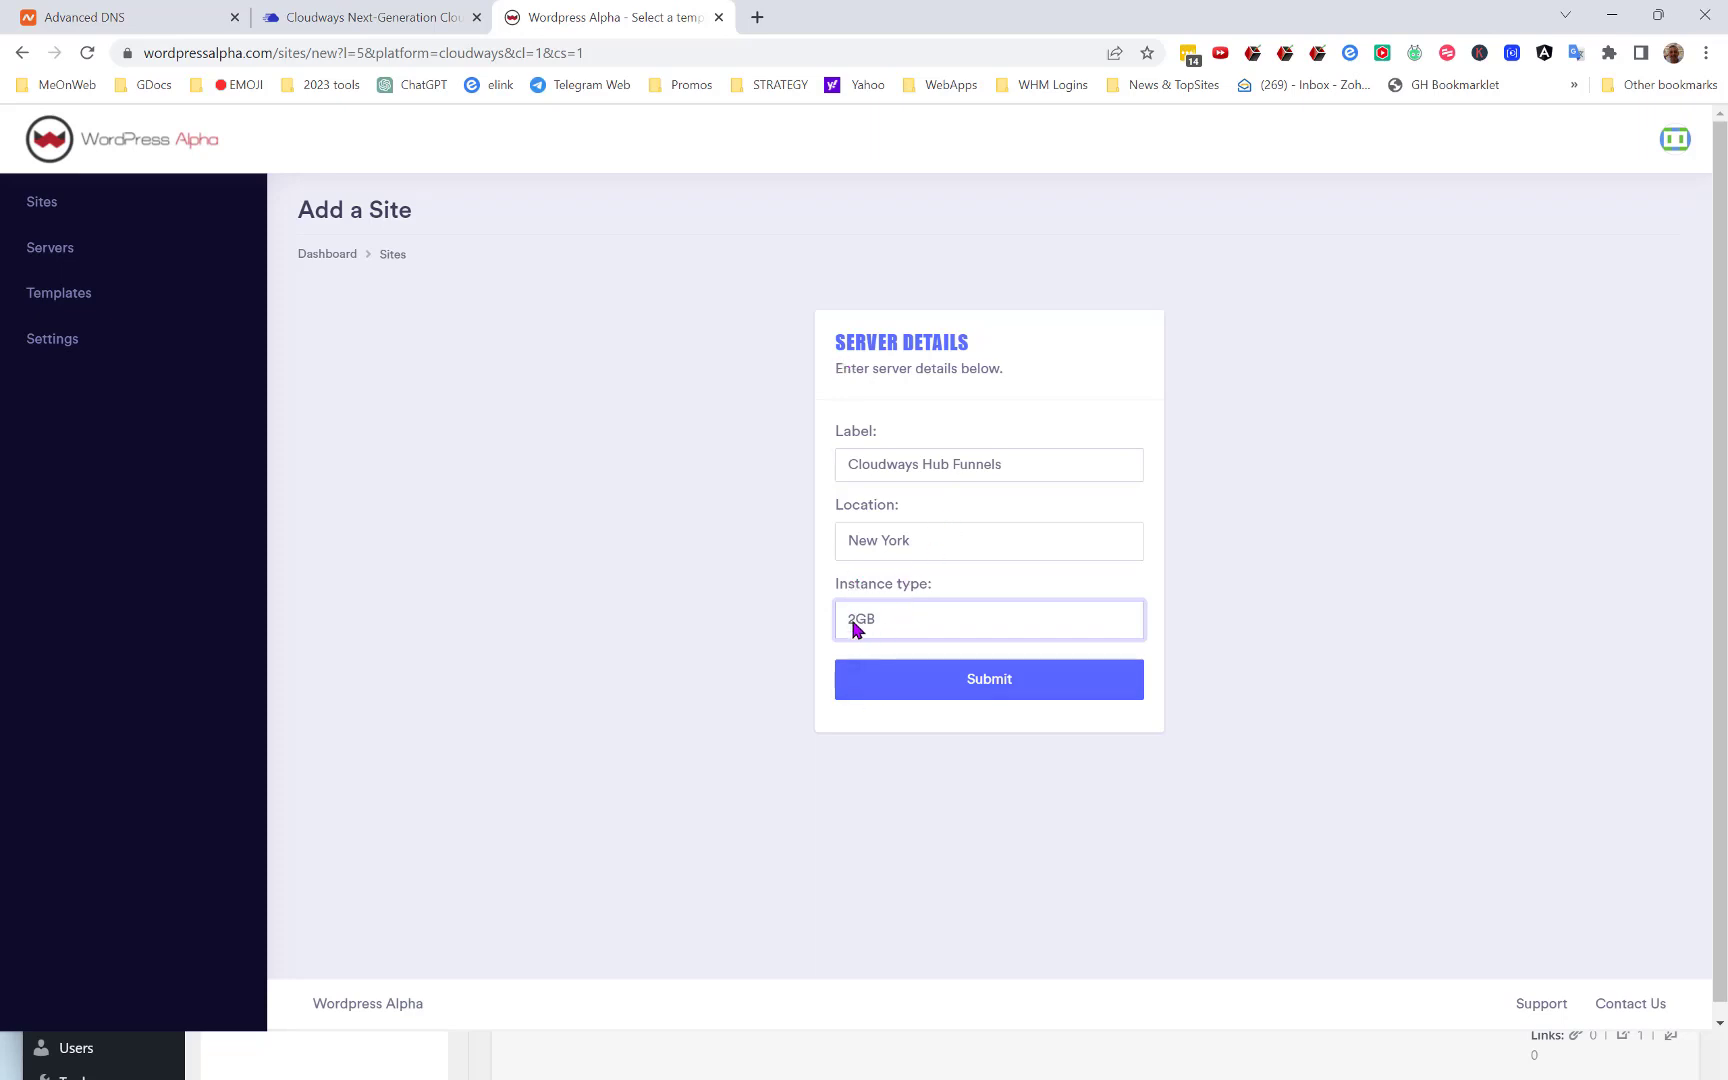
left_click(990, 680)
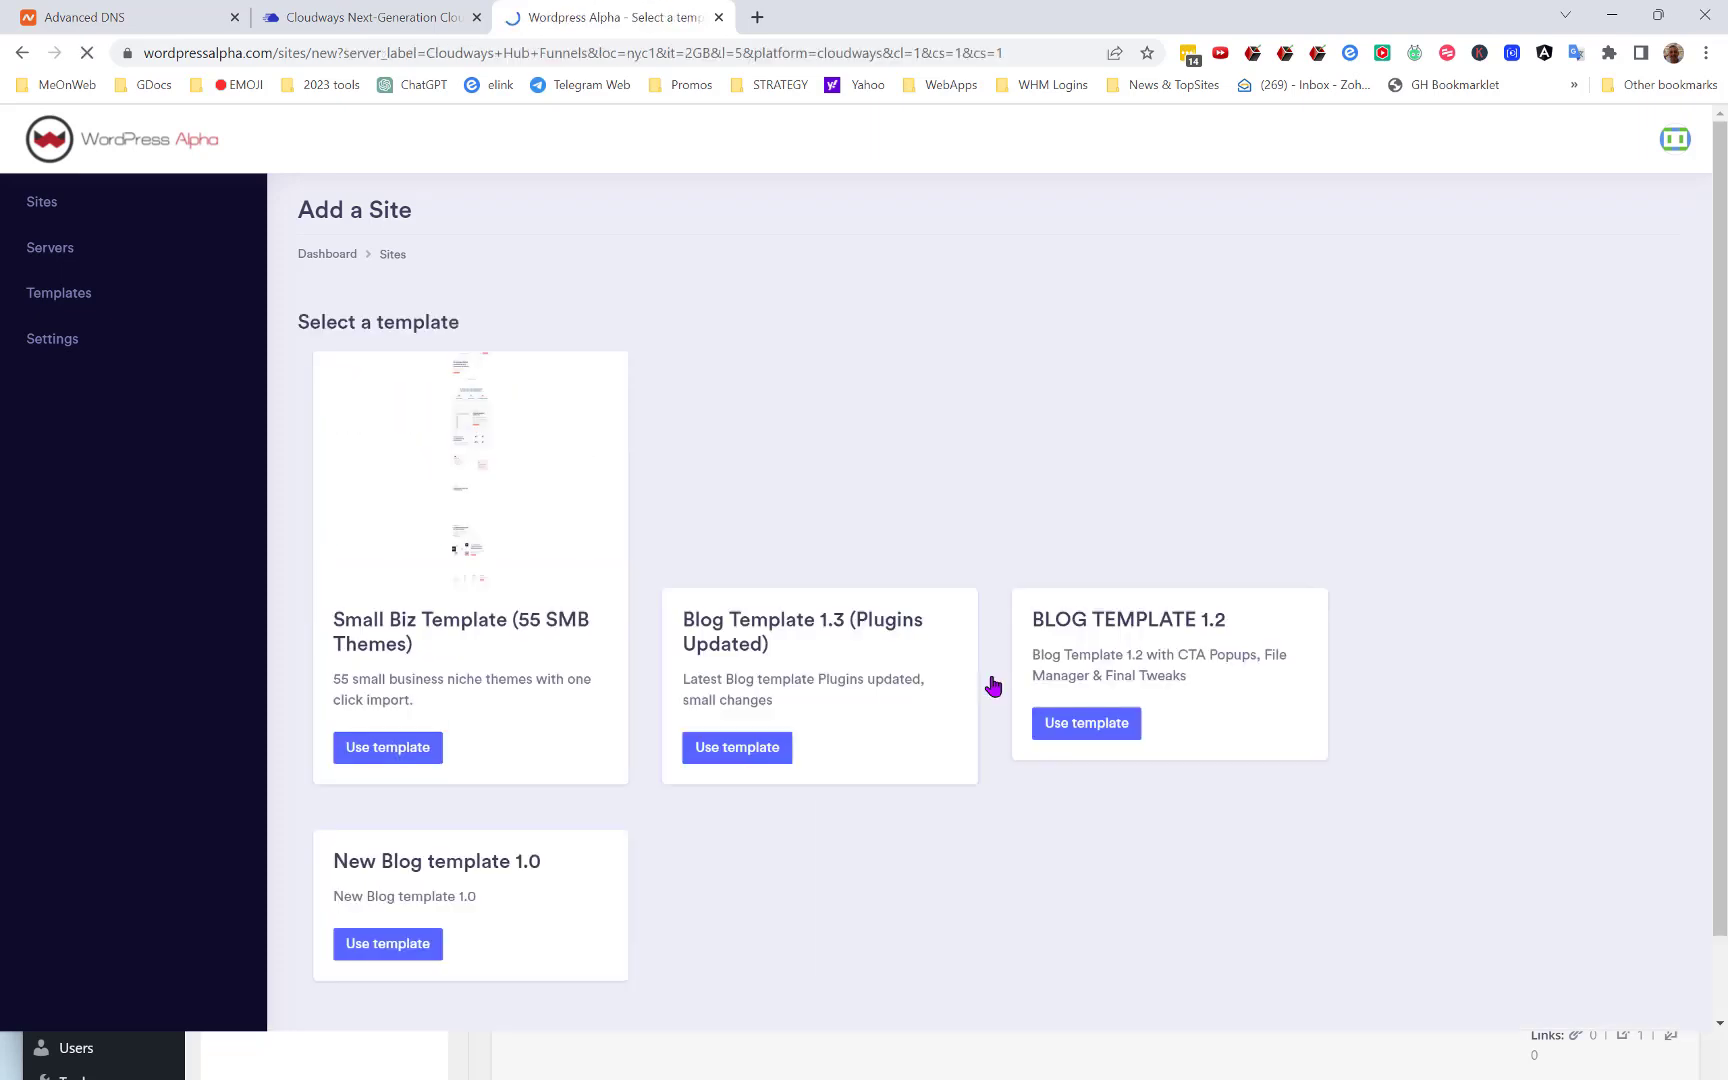
Choose Blog Template 1.3 (Plugins Updated) as the template for the new site
scroll(993, 700, "down", 2)
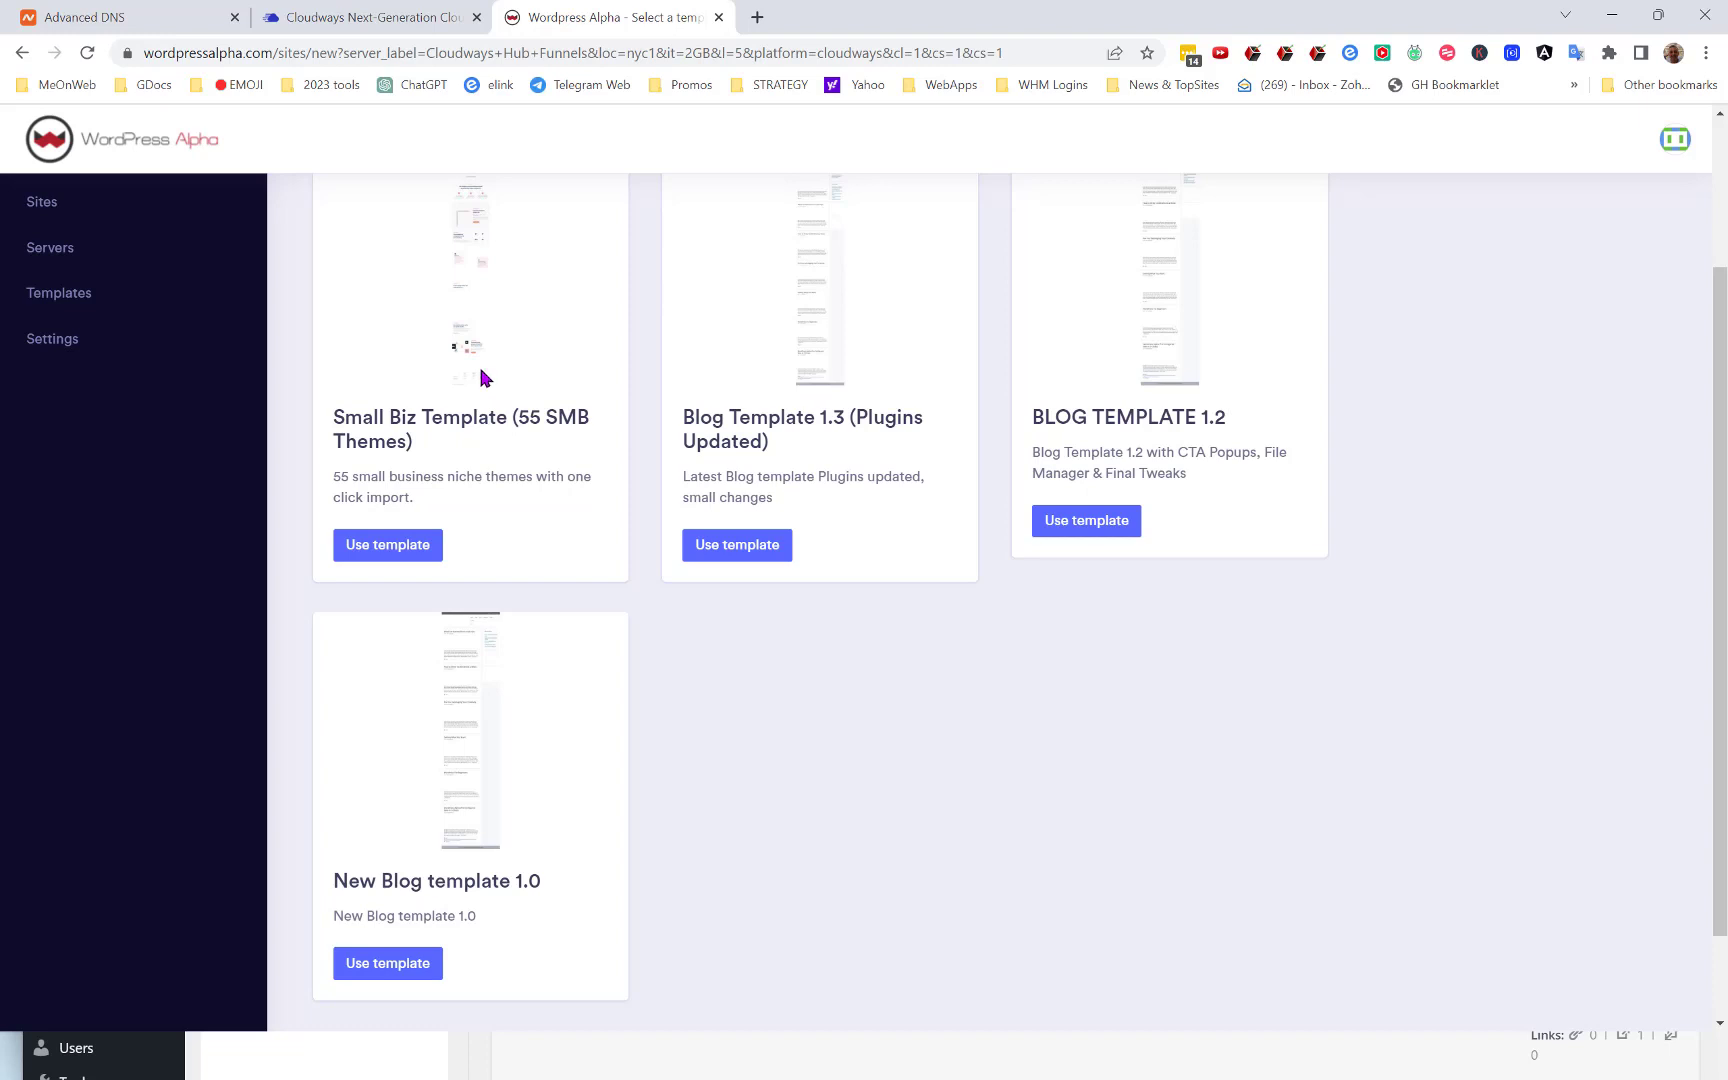
scroll(802, 609, "up", 1)
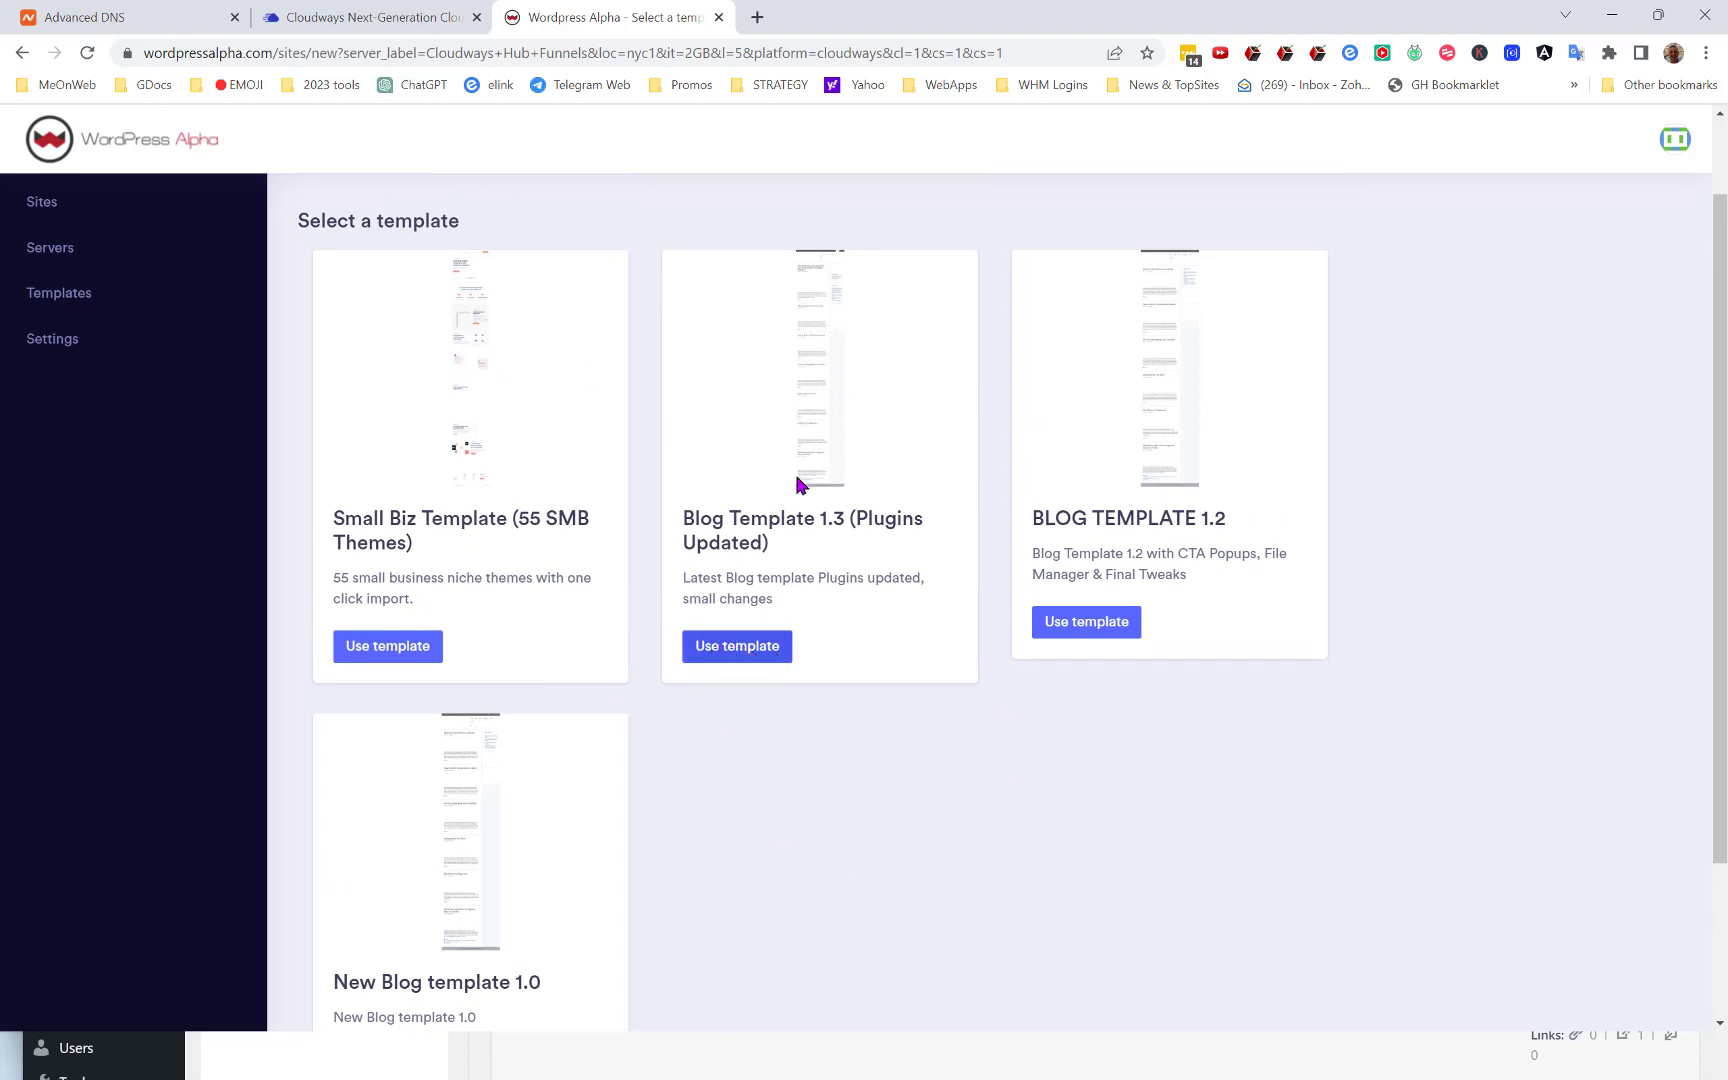
left_click(737, 646)
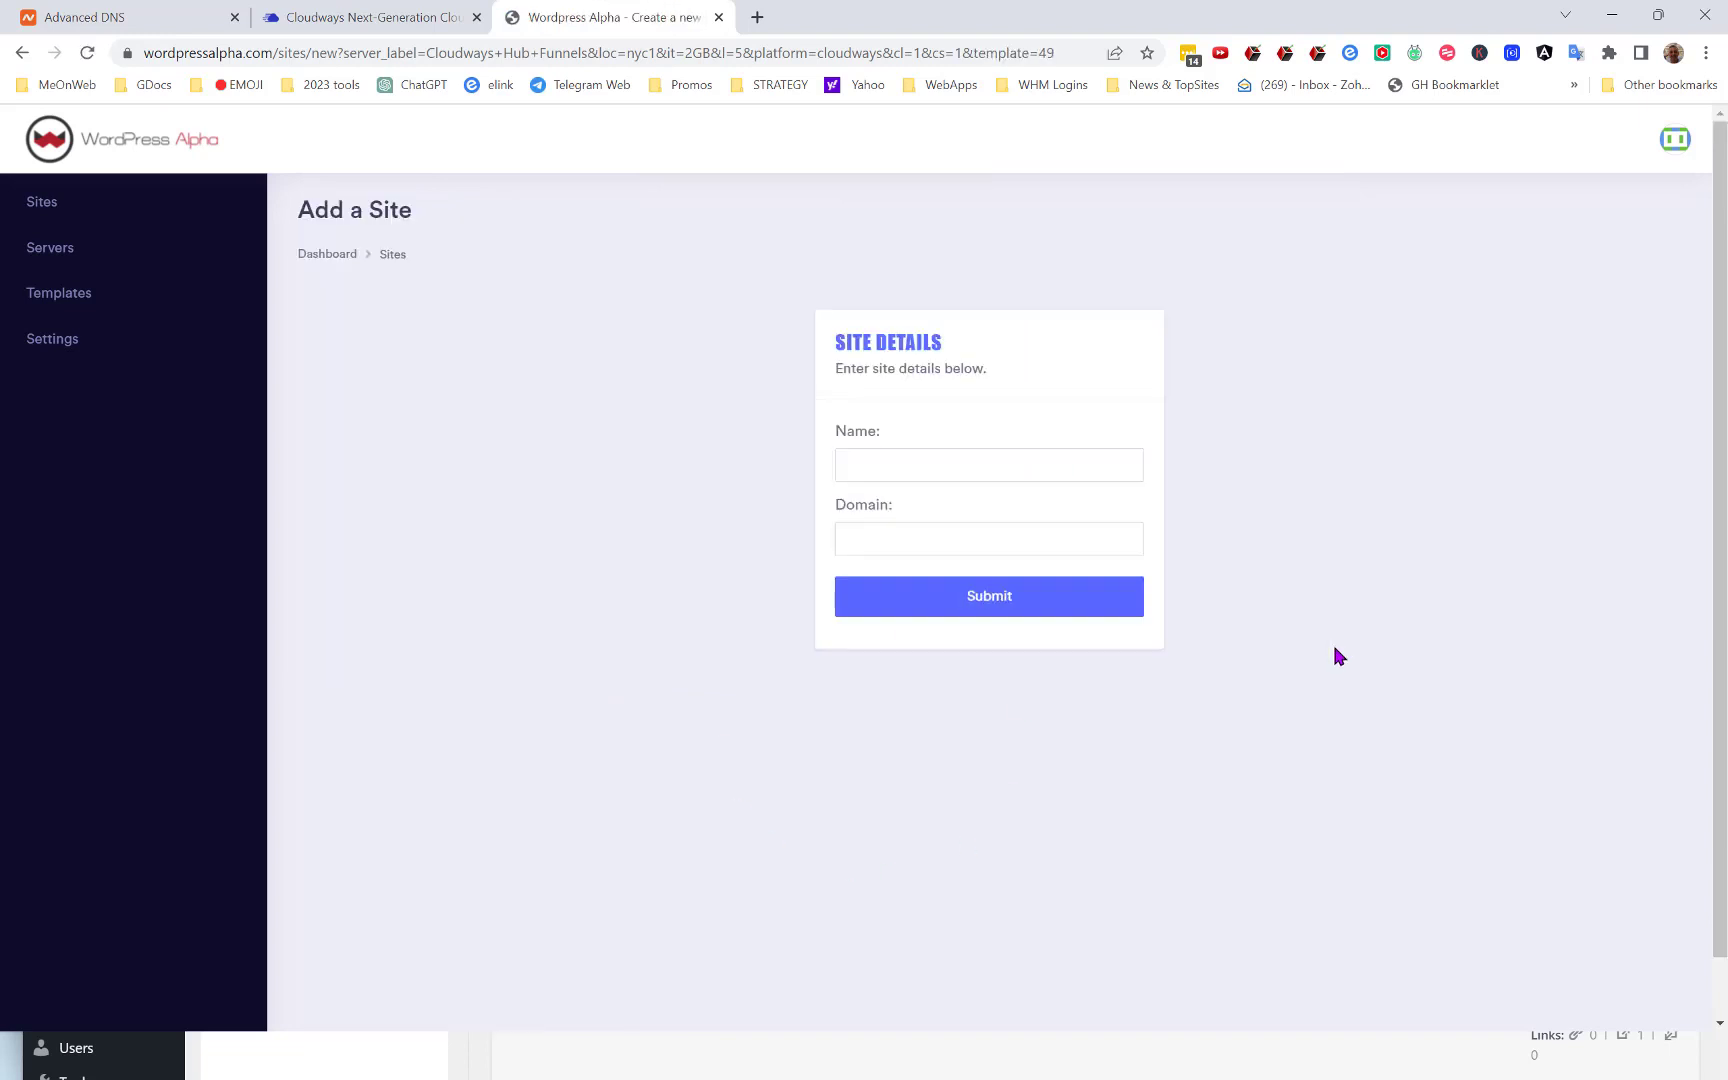
Paste hubfunnels.online as the new site's domain
left_click(914, 540)
right_click(914, 538)
left_click(995, 694)
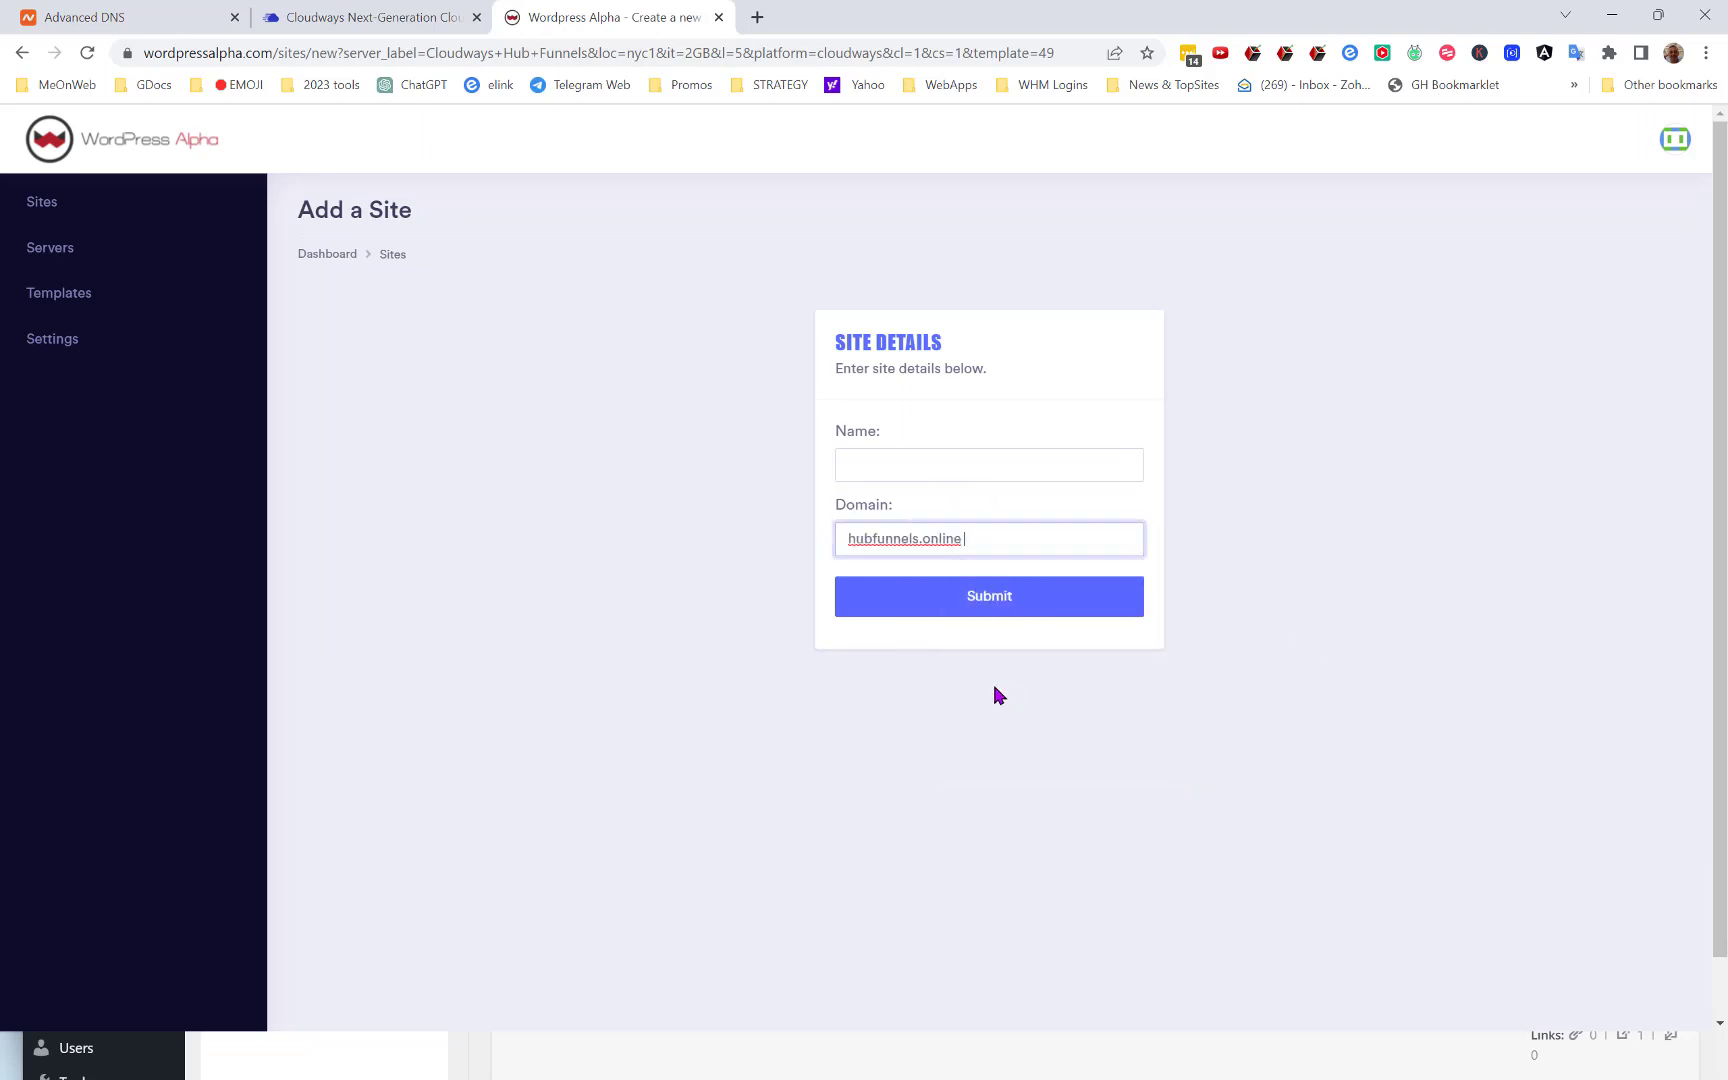
Name the site Hub Funnels and submit the site details
left_click(1056, 463)
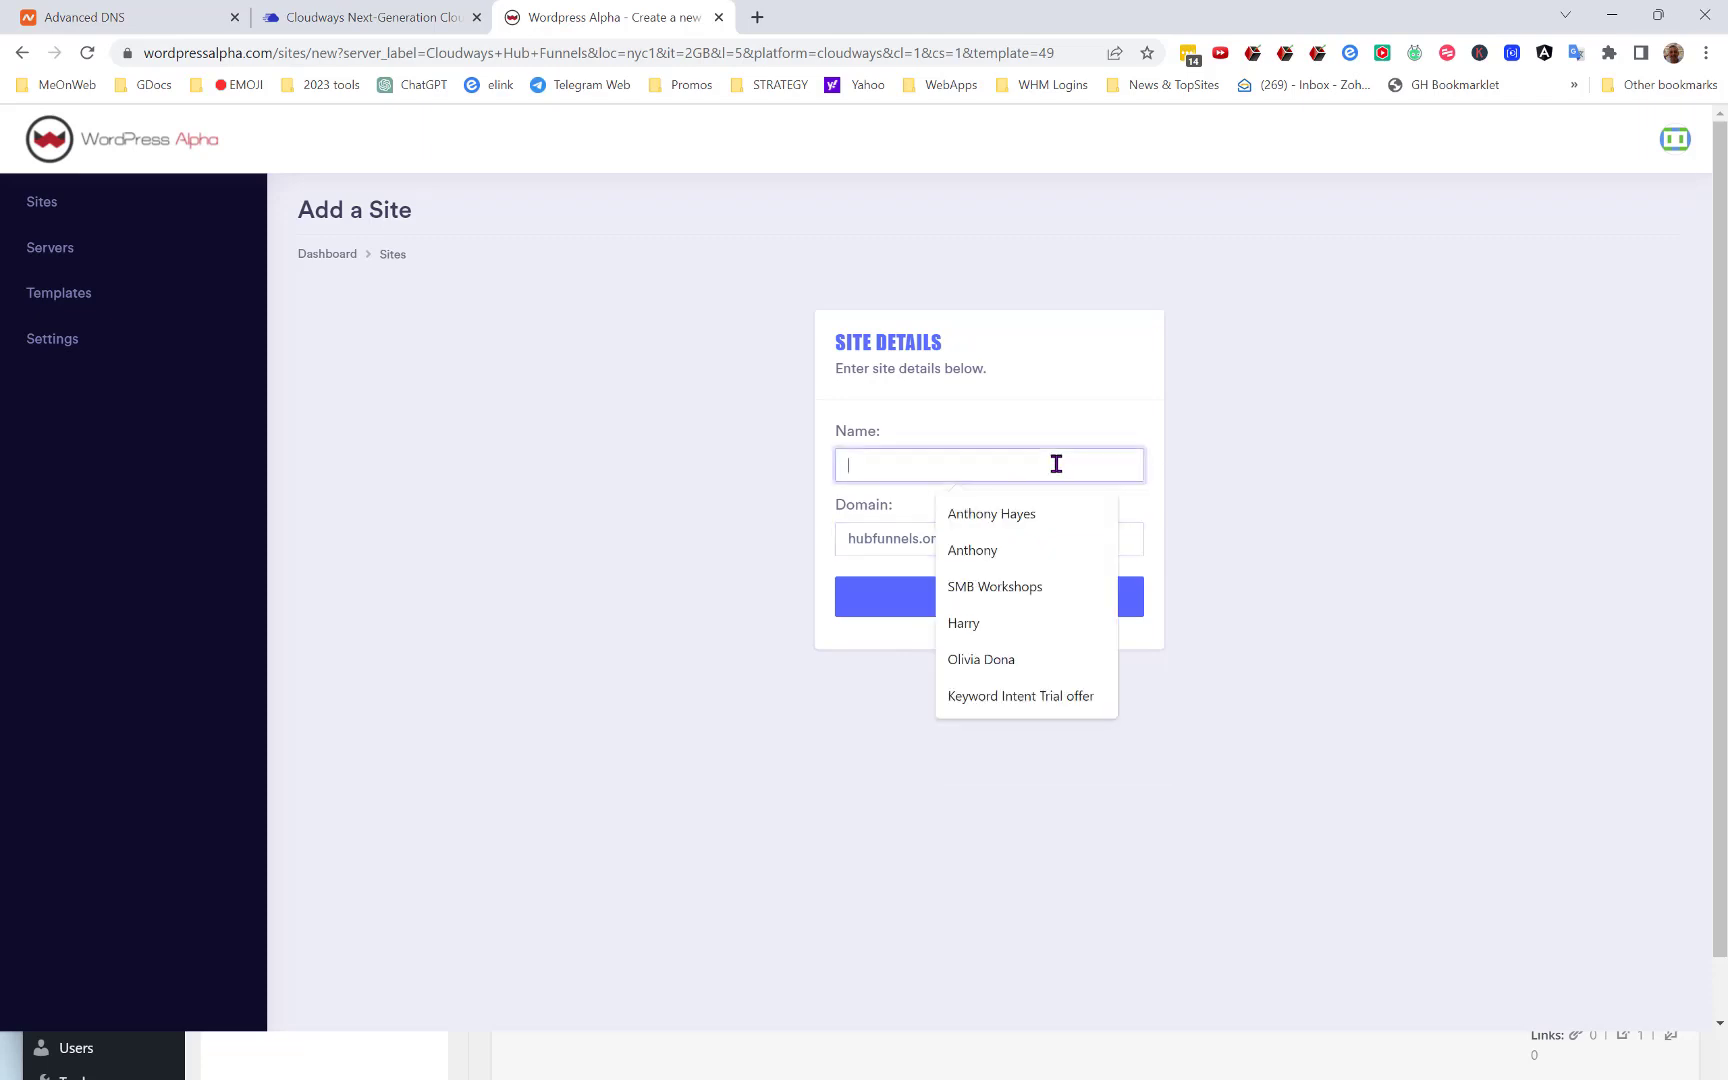
right_click(877, 464)
left_click(964, 626)
left_click_drag(920, 464, 1026, 468)
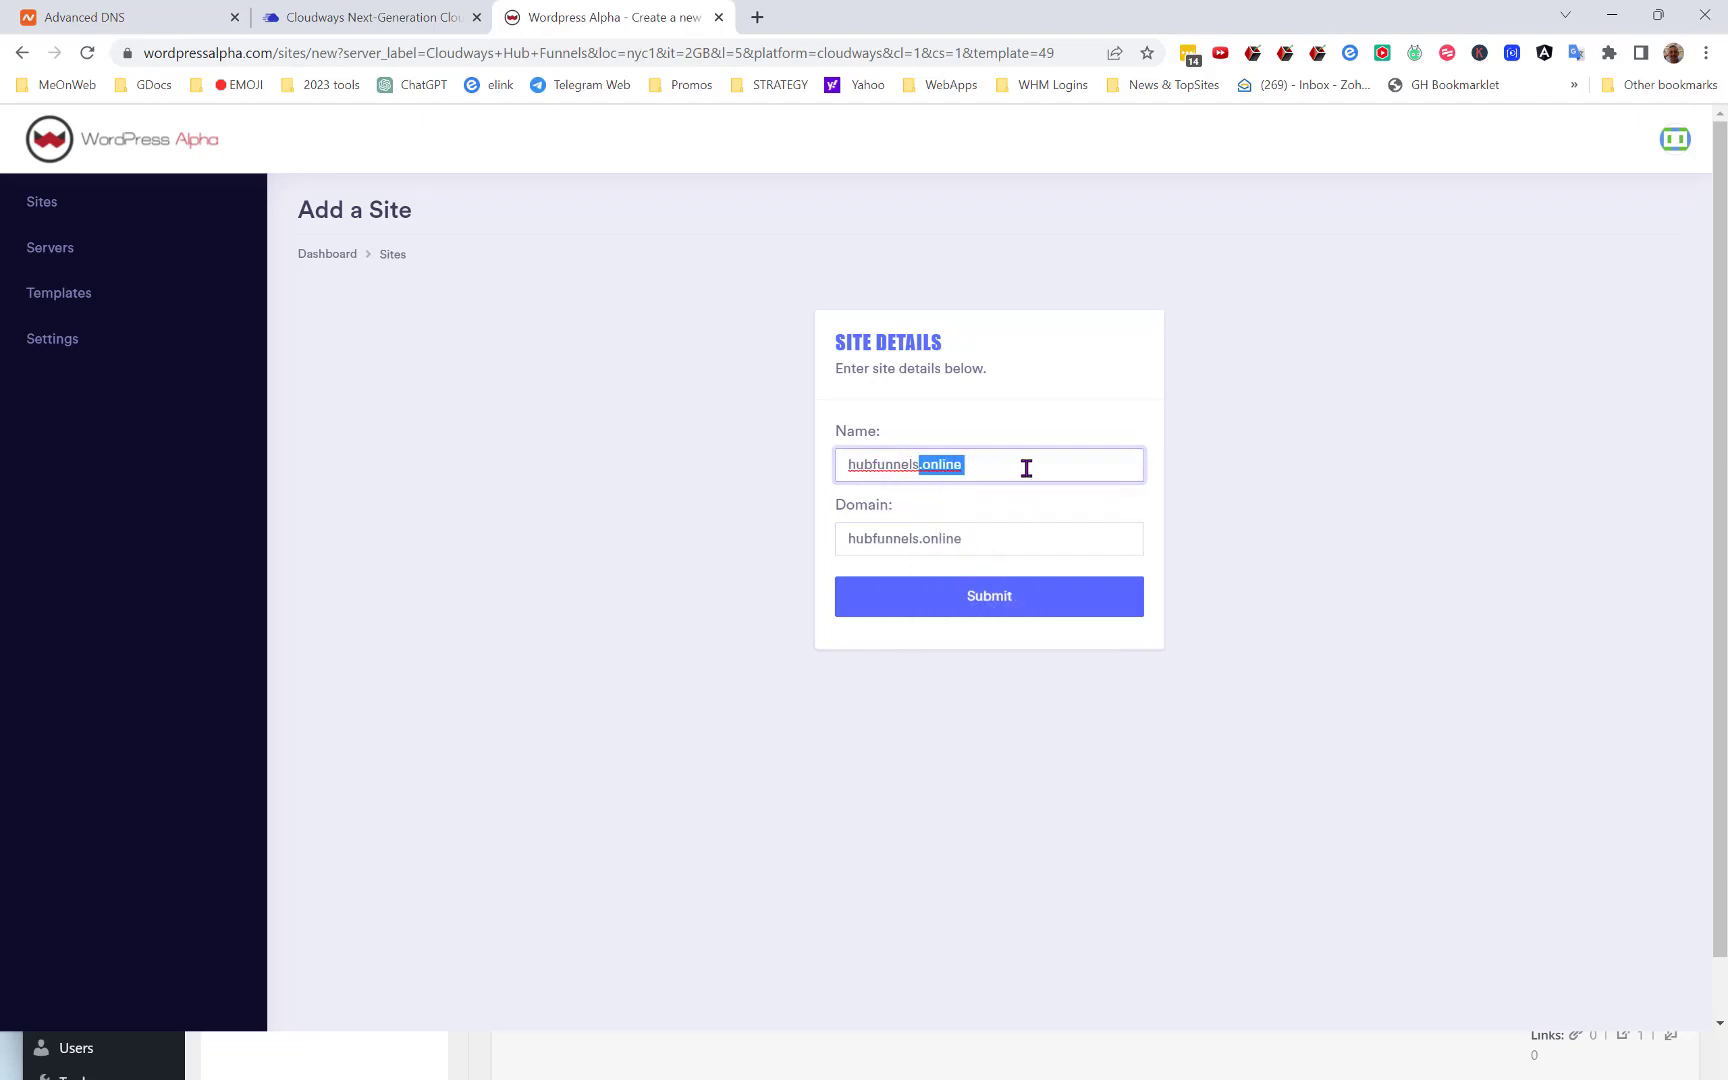
key("BackSpace")
left_click(875, 464)
key("shift+Right")
type("F")
left_click(852, 466)
key("shift+Right")
type("H")
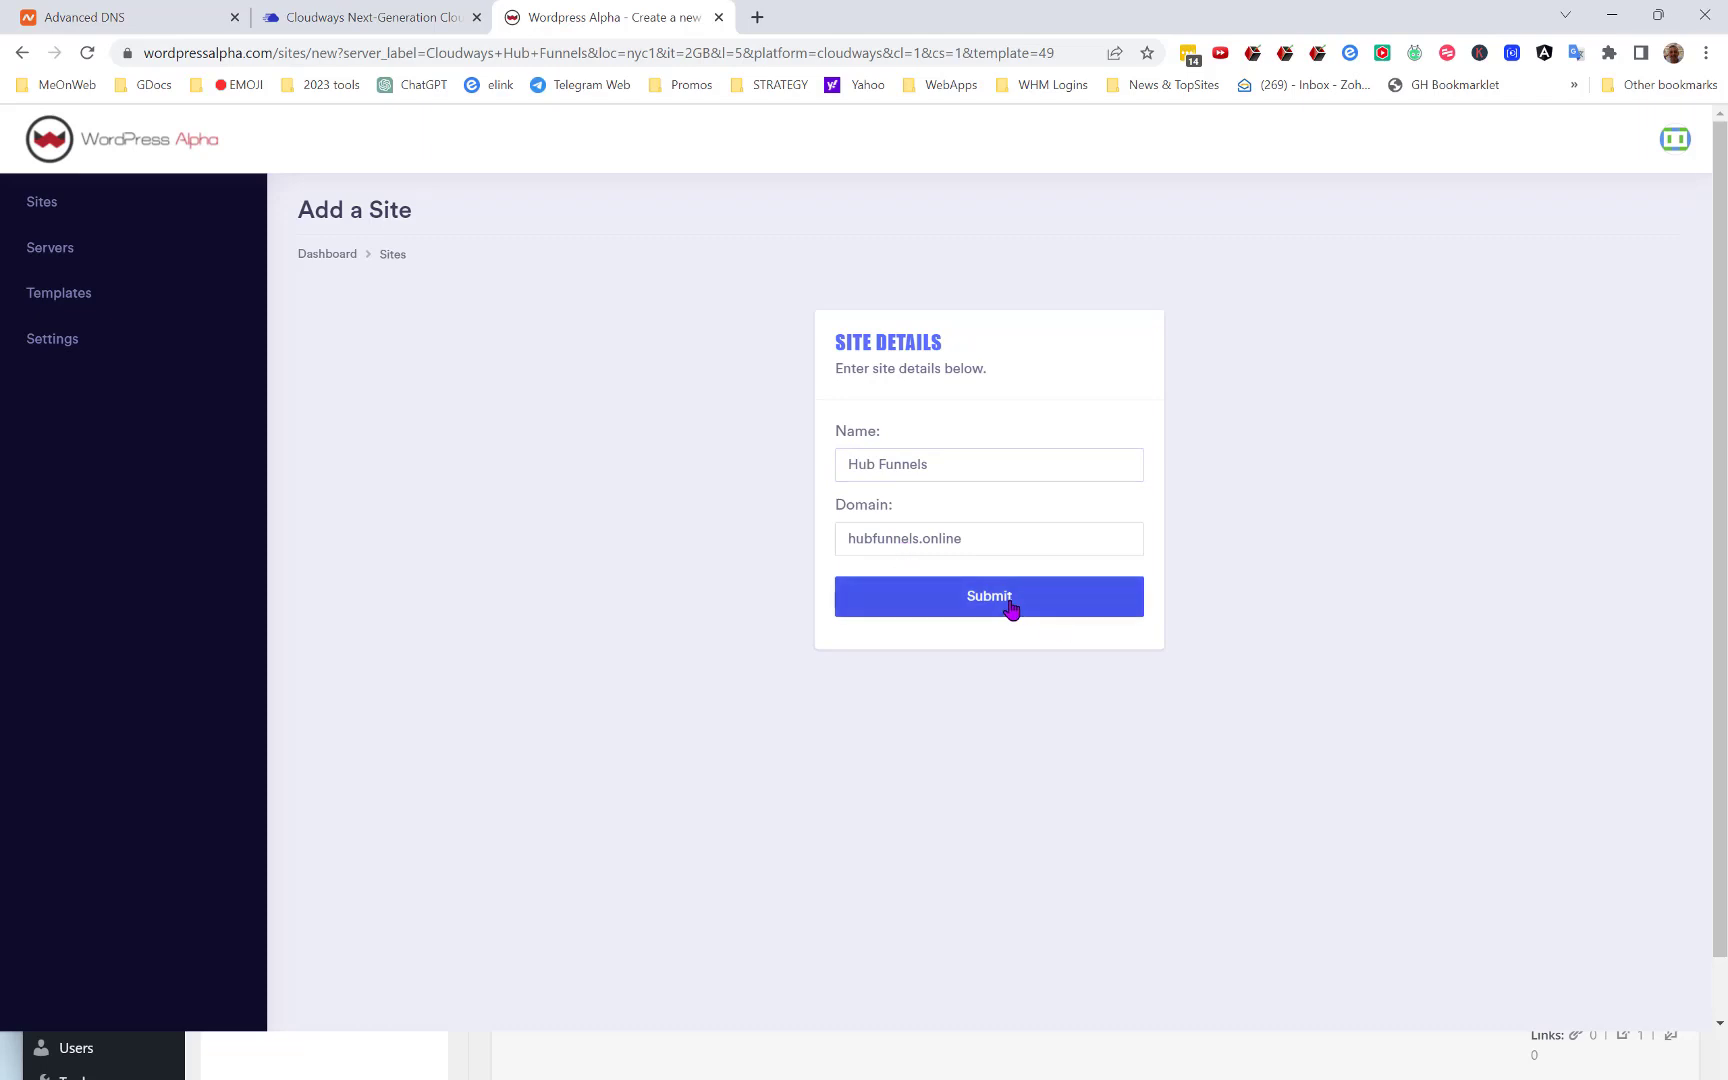
left_click(985, 600)
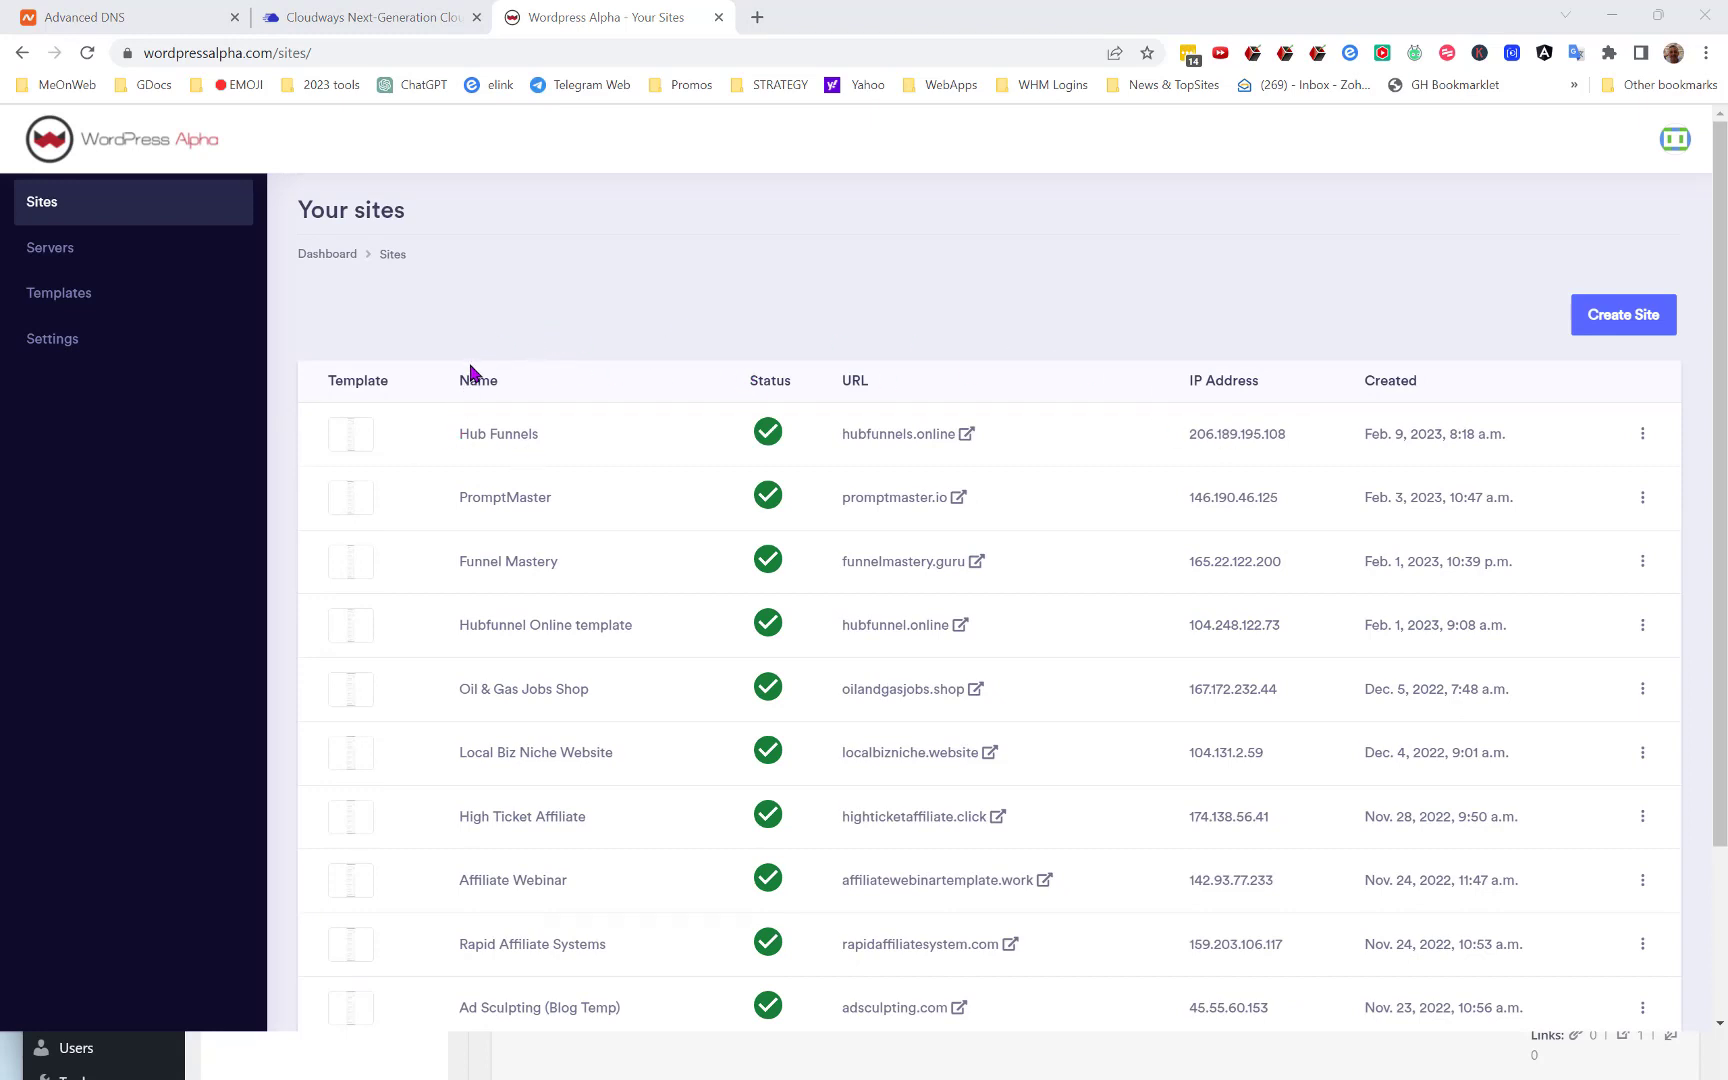
Open the Hub Funnels site details and copy the target of its required CNAME record
left_click(490, 436)
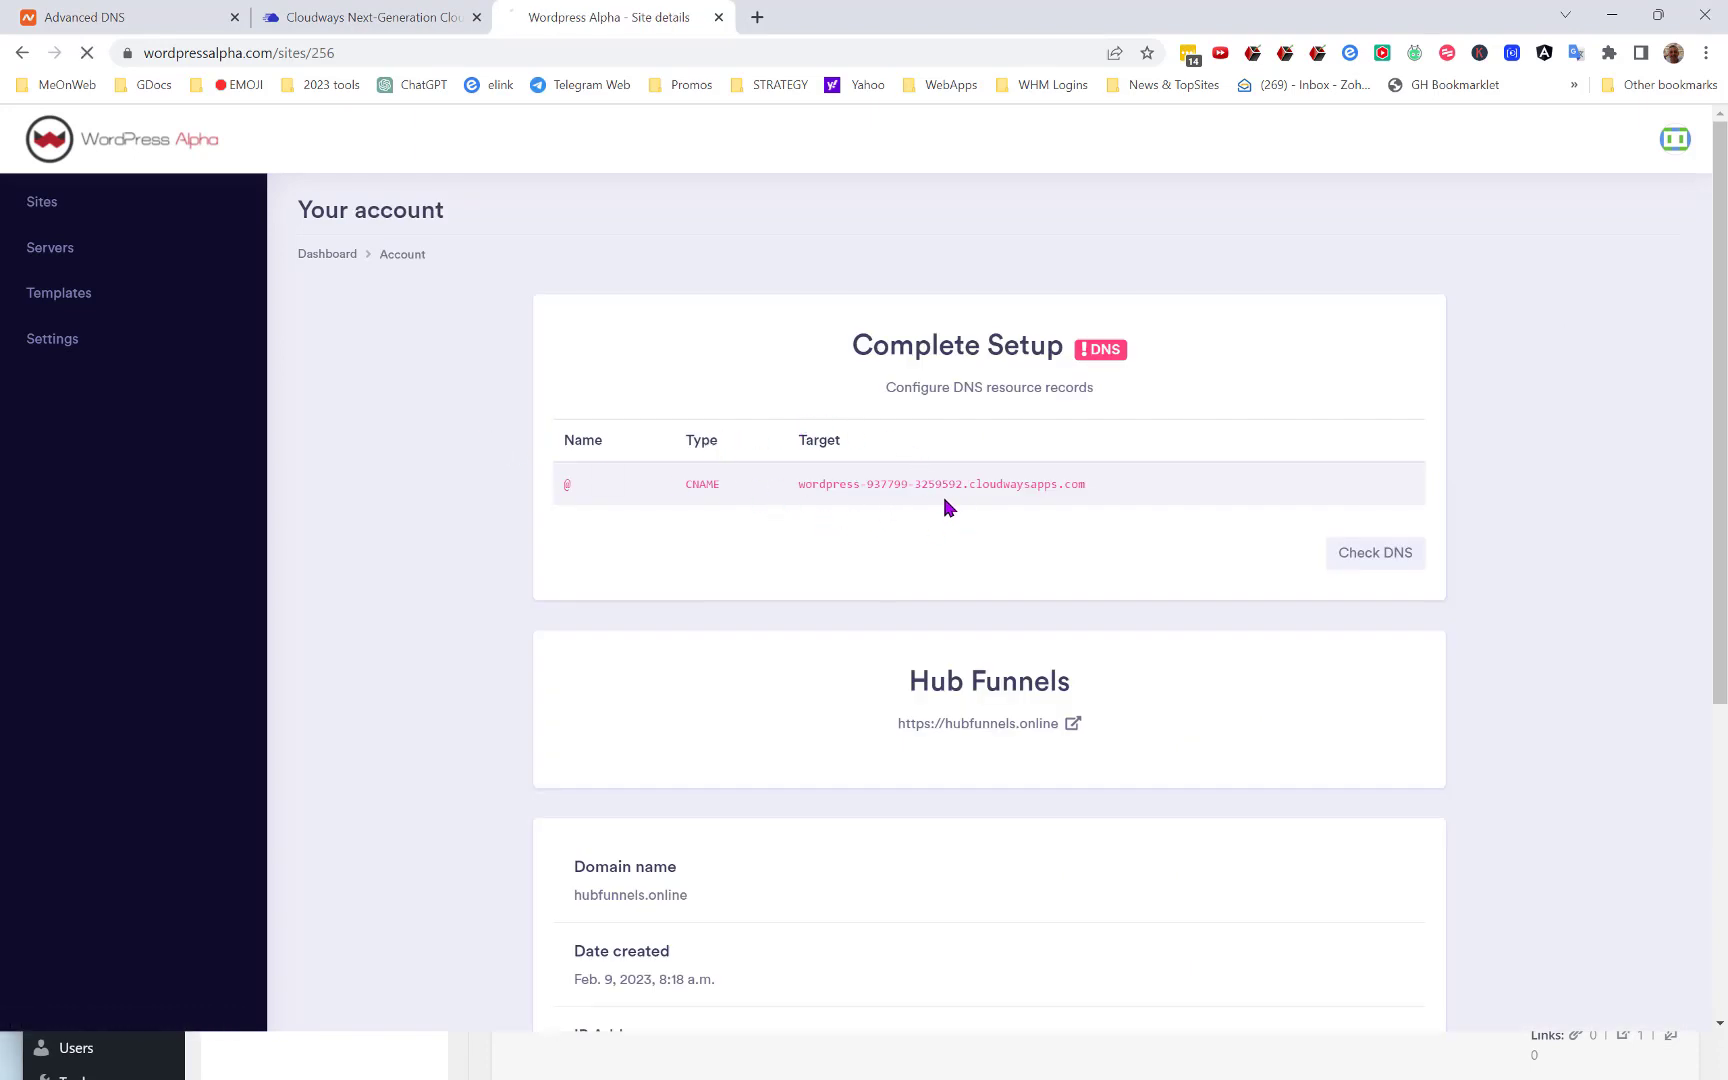
left_click_drag(1088, 483, 799, 483)
right_click(830, 484)
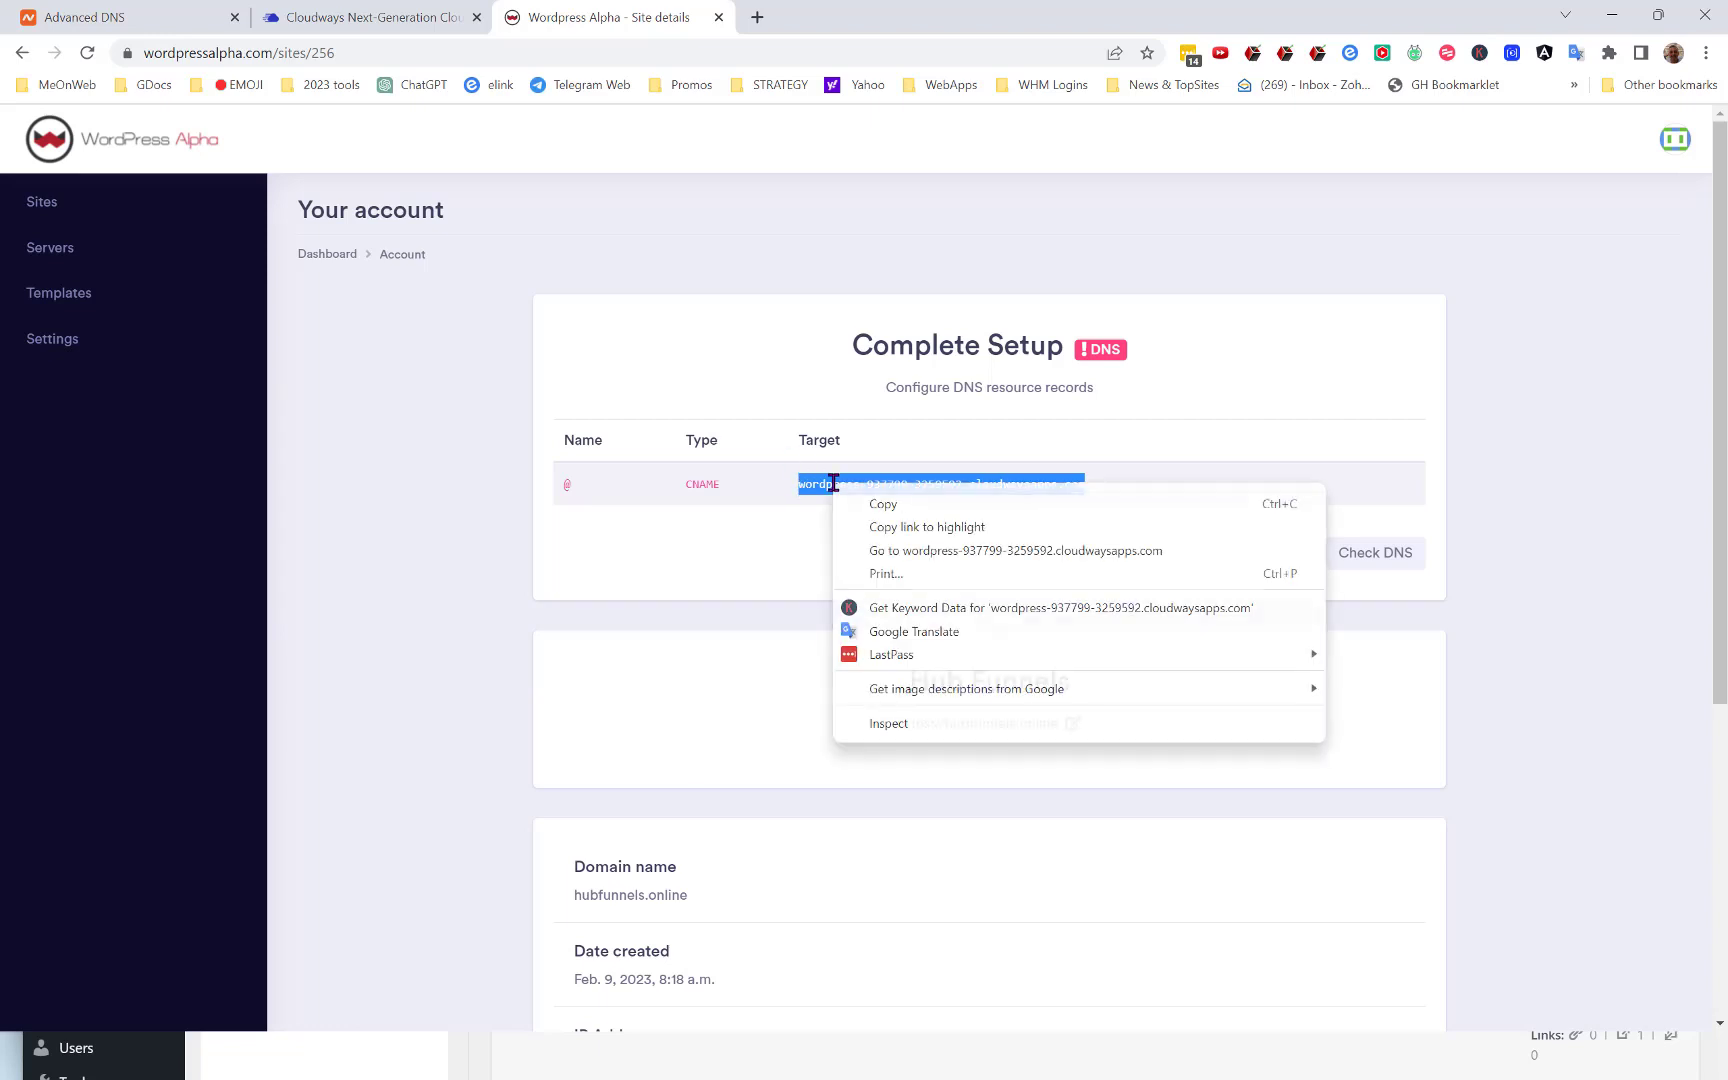
left_click(899, 502)
Switch to Namecheap and add a new host record of type CNAME Record for hubfunnels.online
left_click(178, 12)
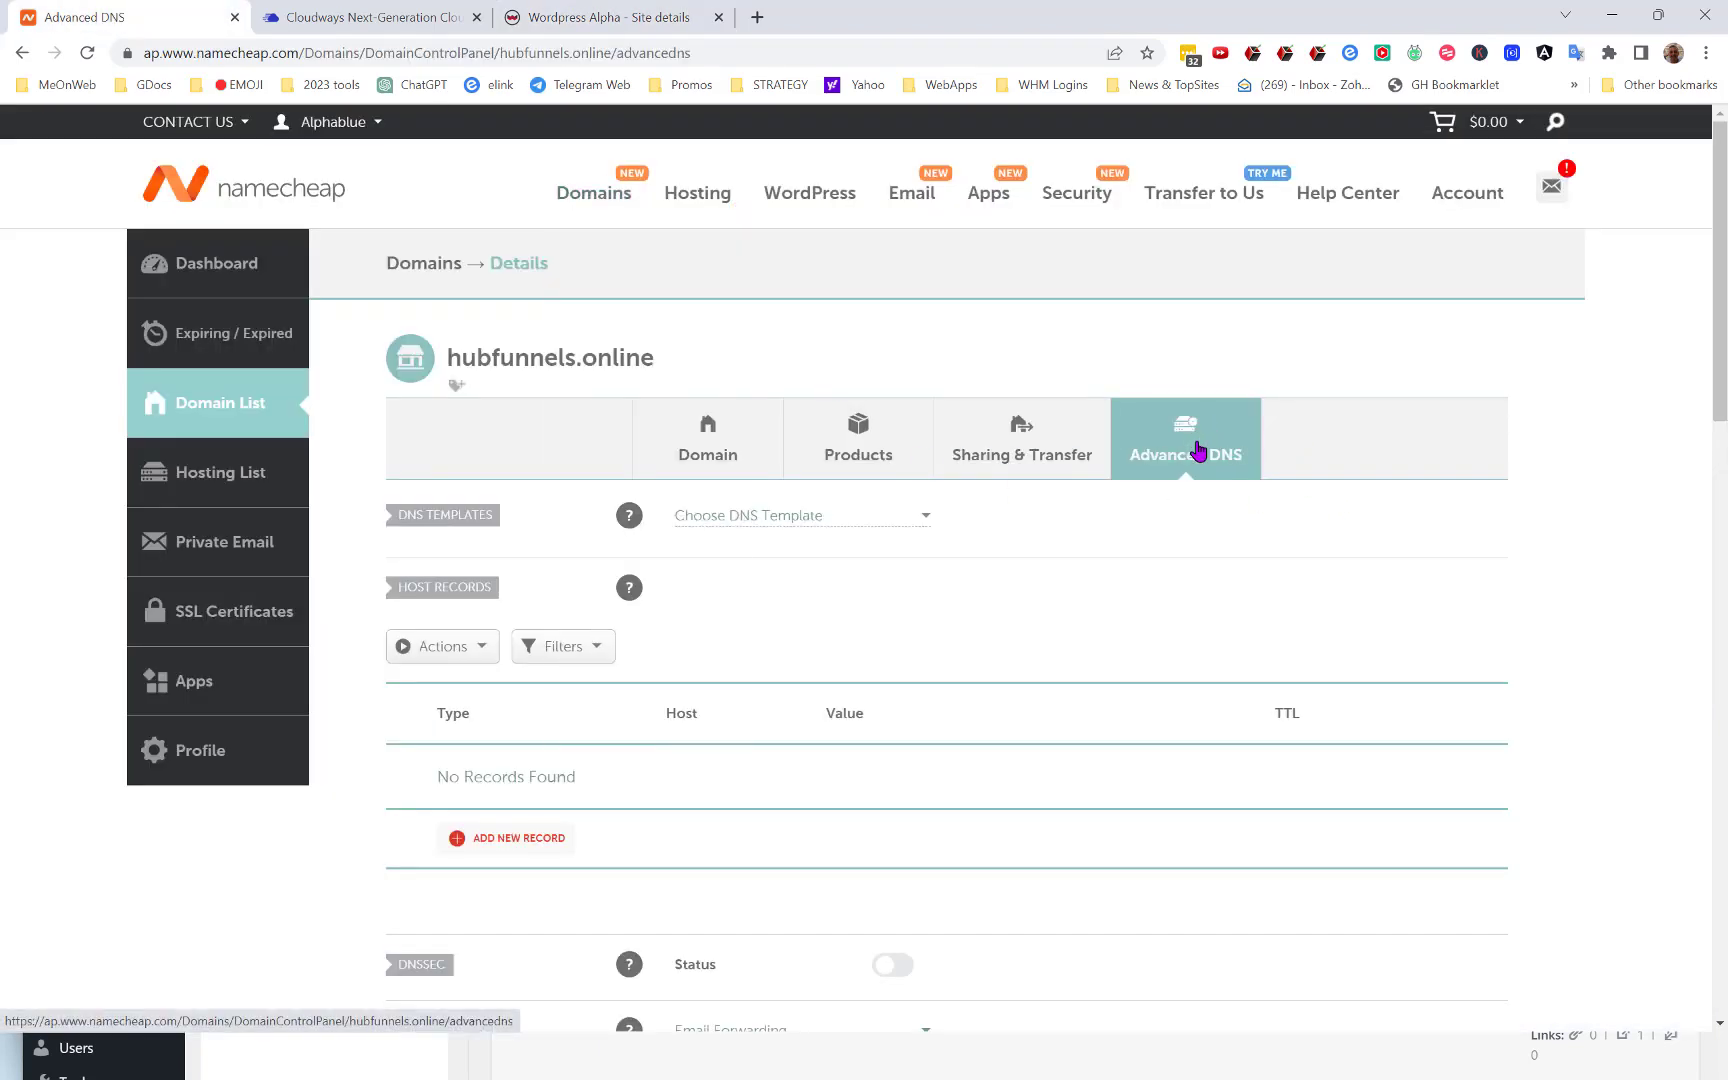
left_click(506, 840)
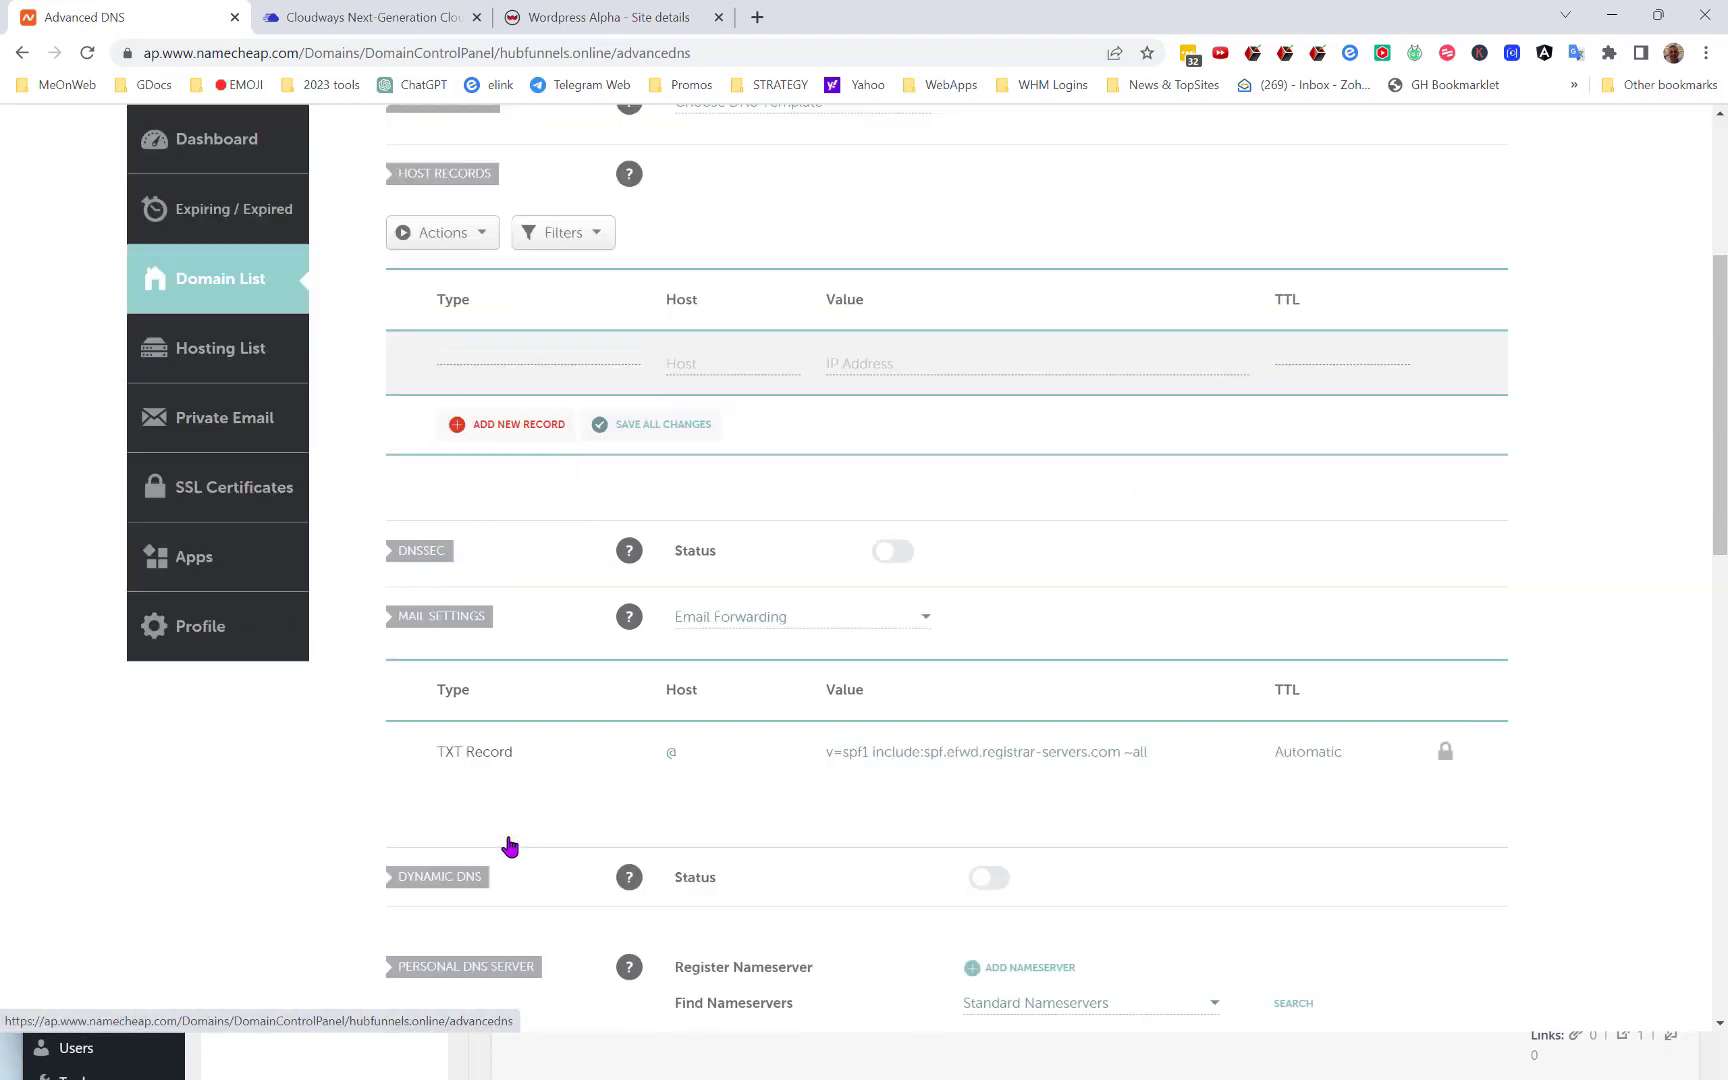
scroll(538, 483, "down", 1)
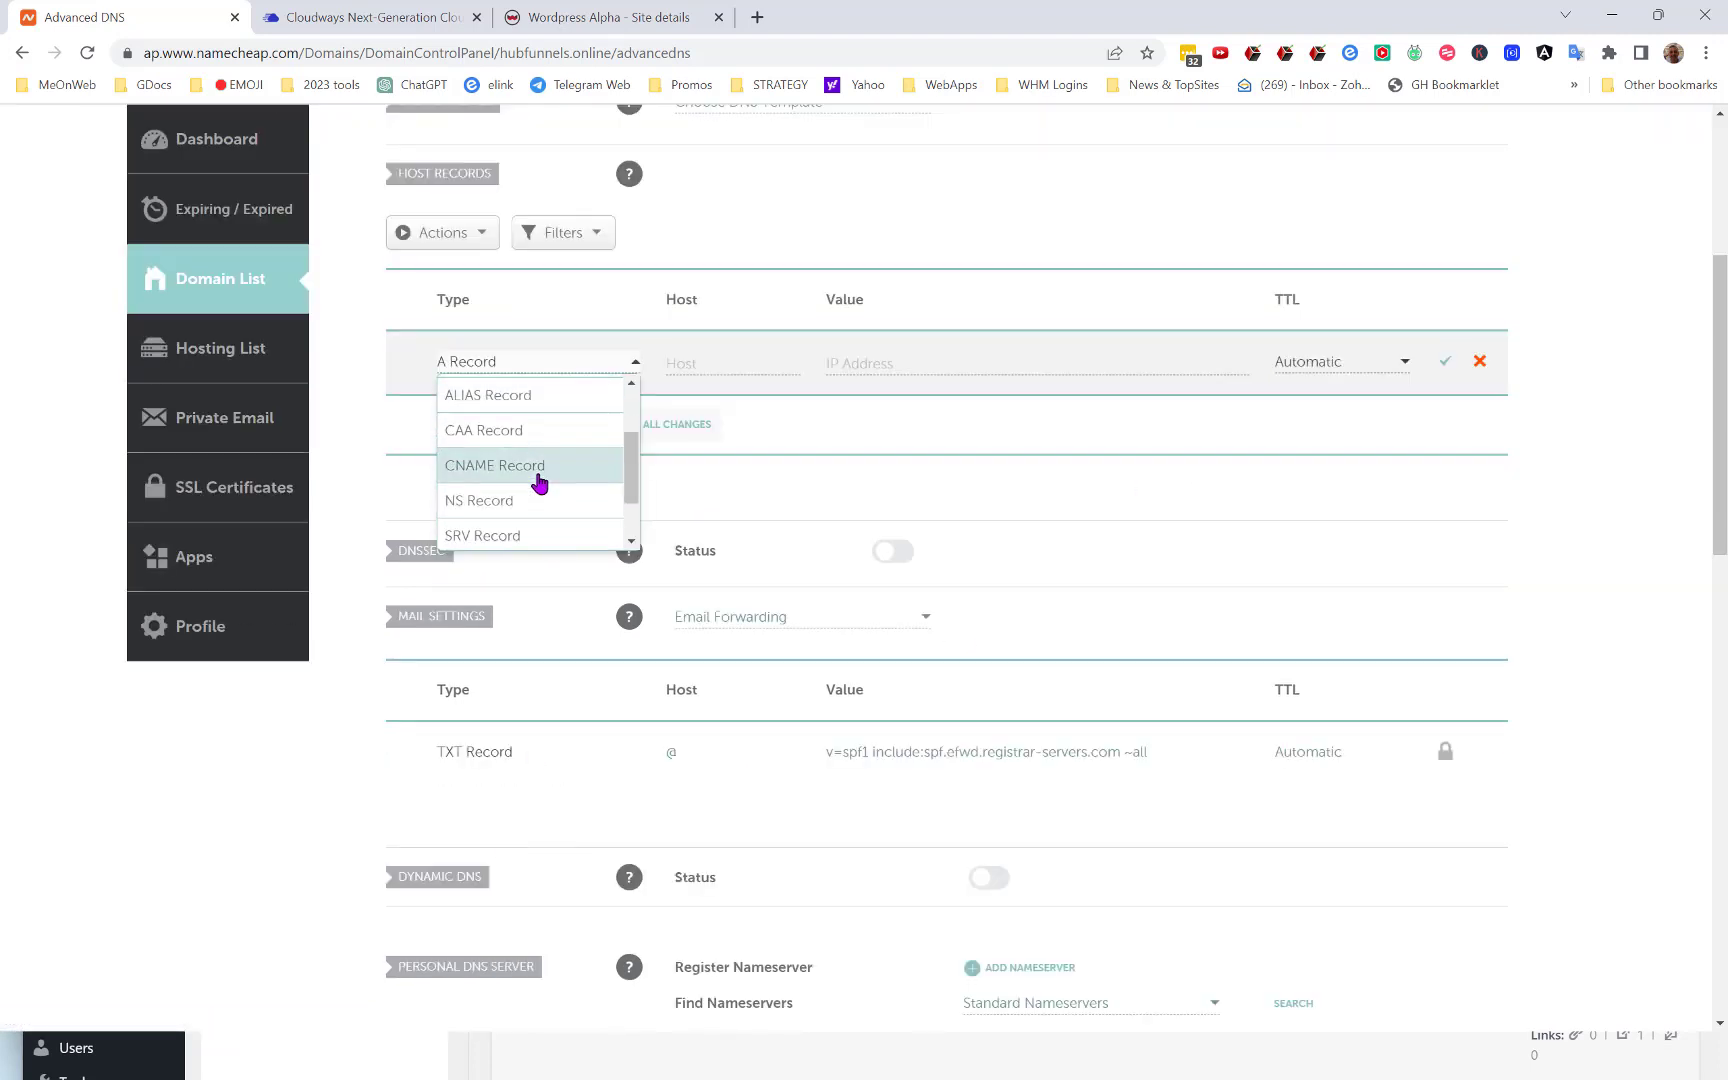
left_click(489, 466)
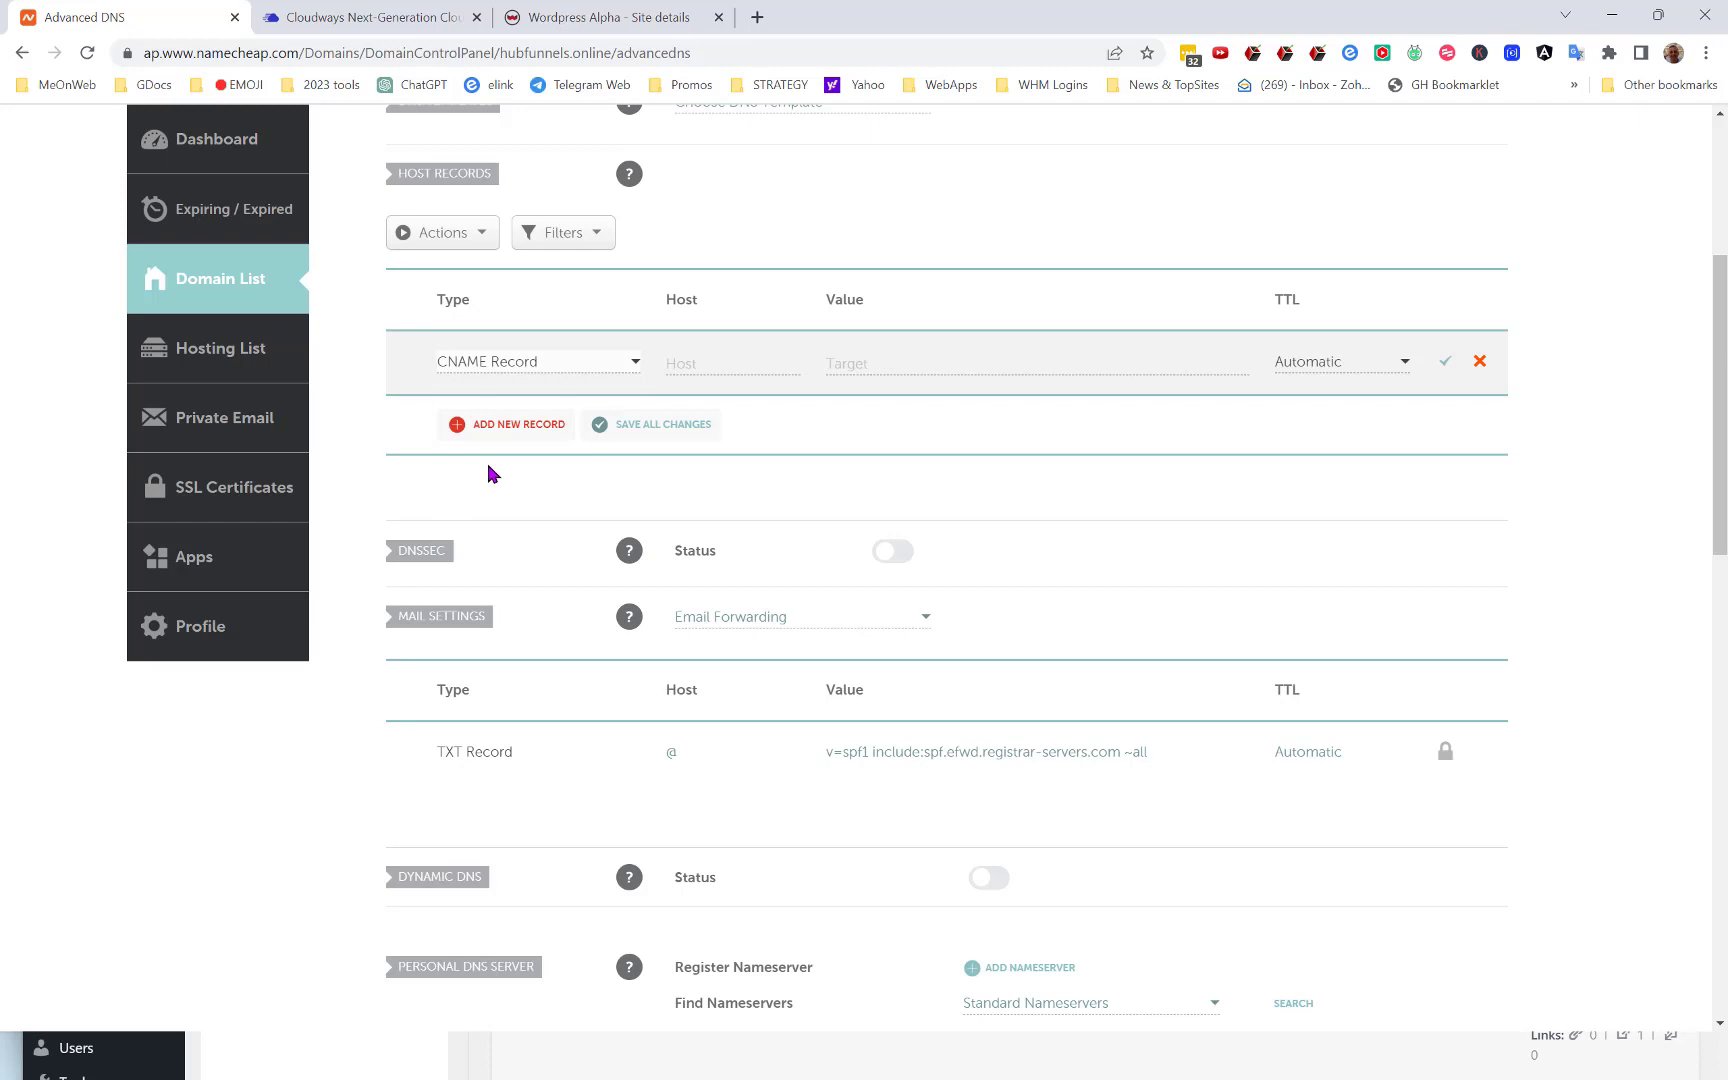
Set the CNAME record's host to @ and its target to wordpress-937799-3259592.cloudwaysapps.com, and save the record
left_click(744, 361)
type("@")
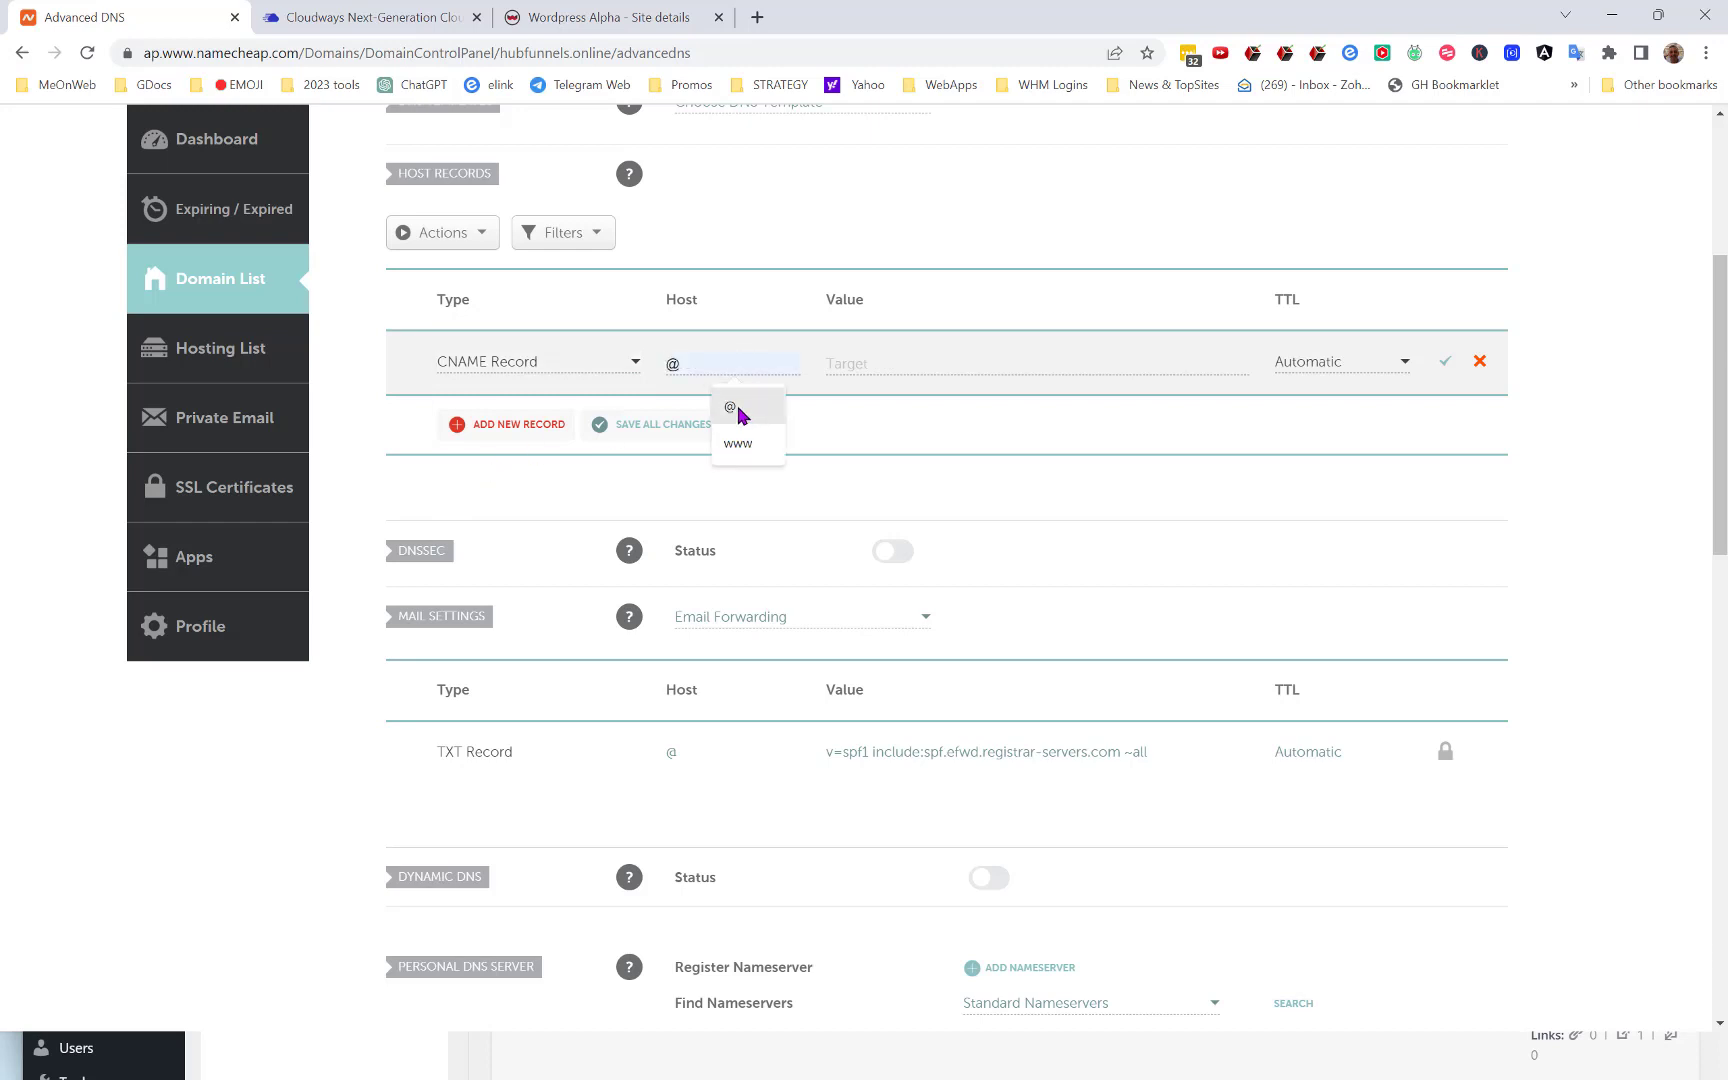
left_click(740, 410)
left_click(910, 363)
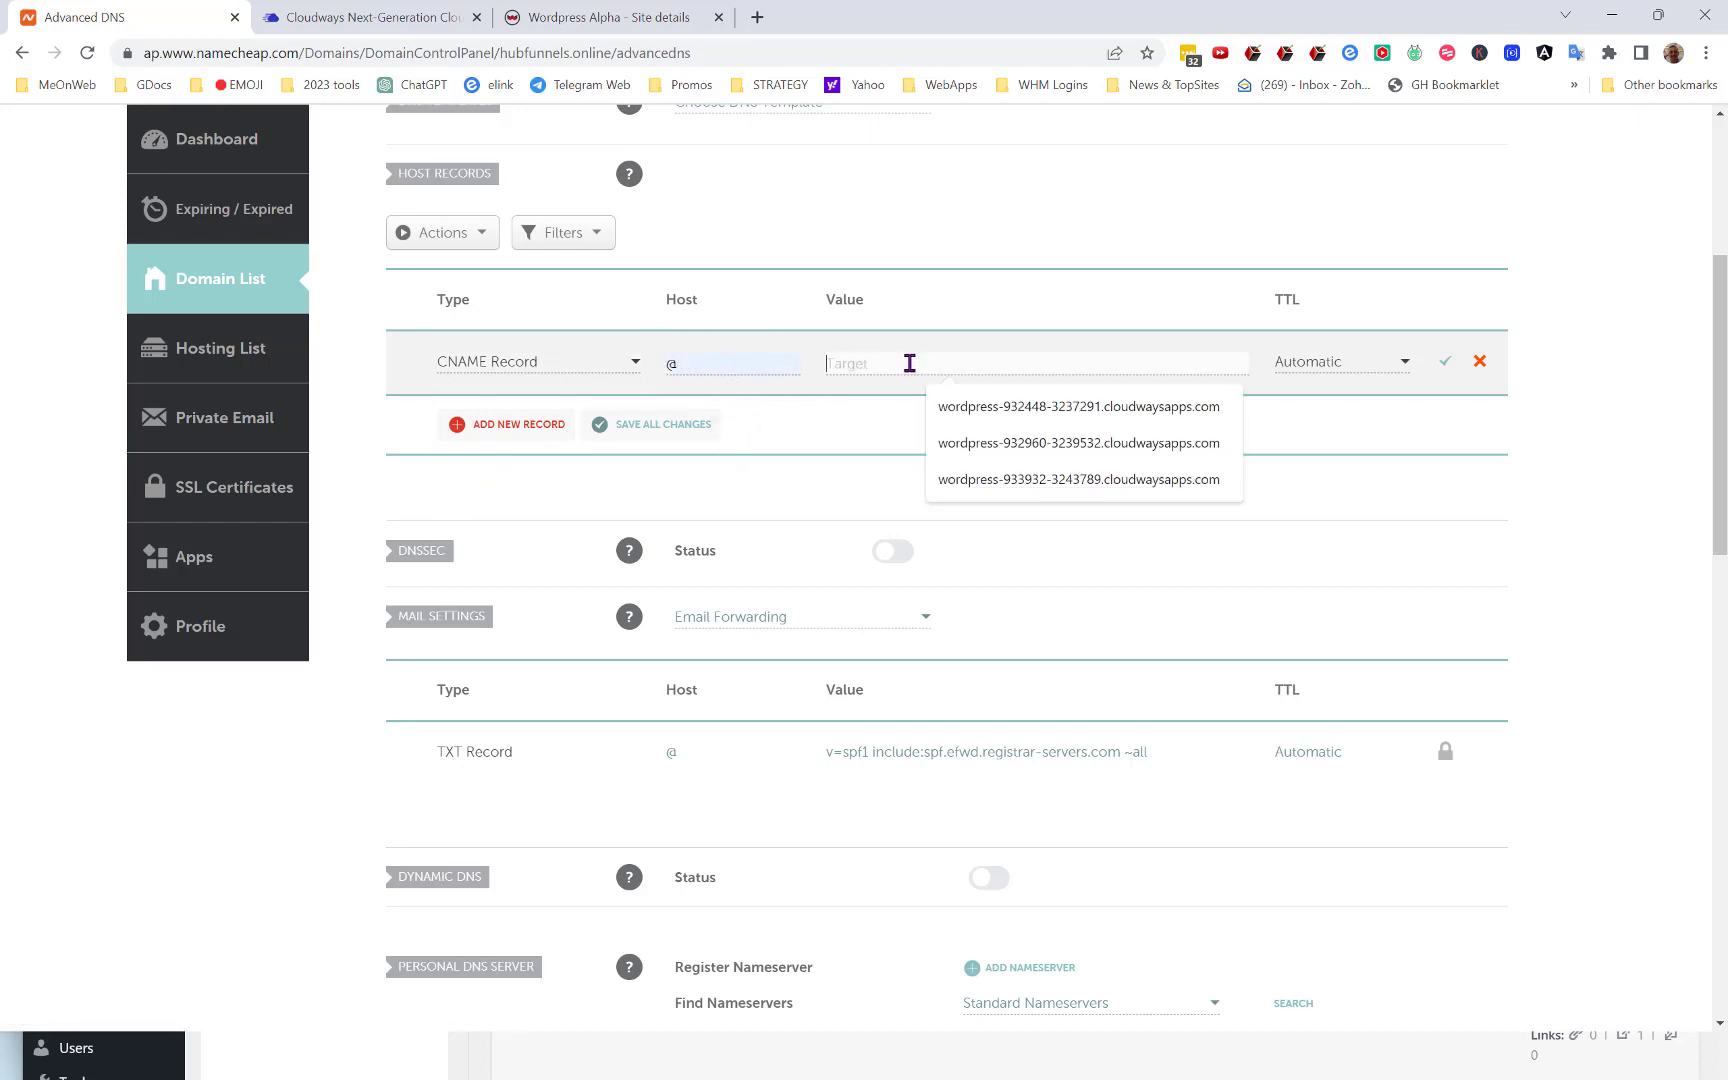
key("ctrl+v")
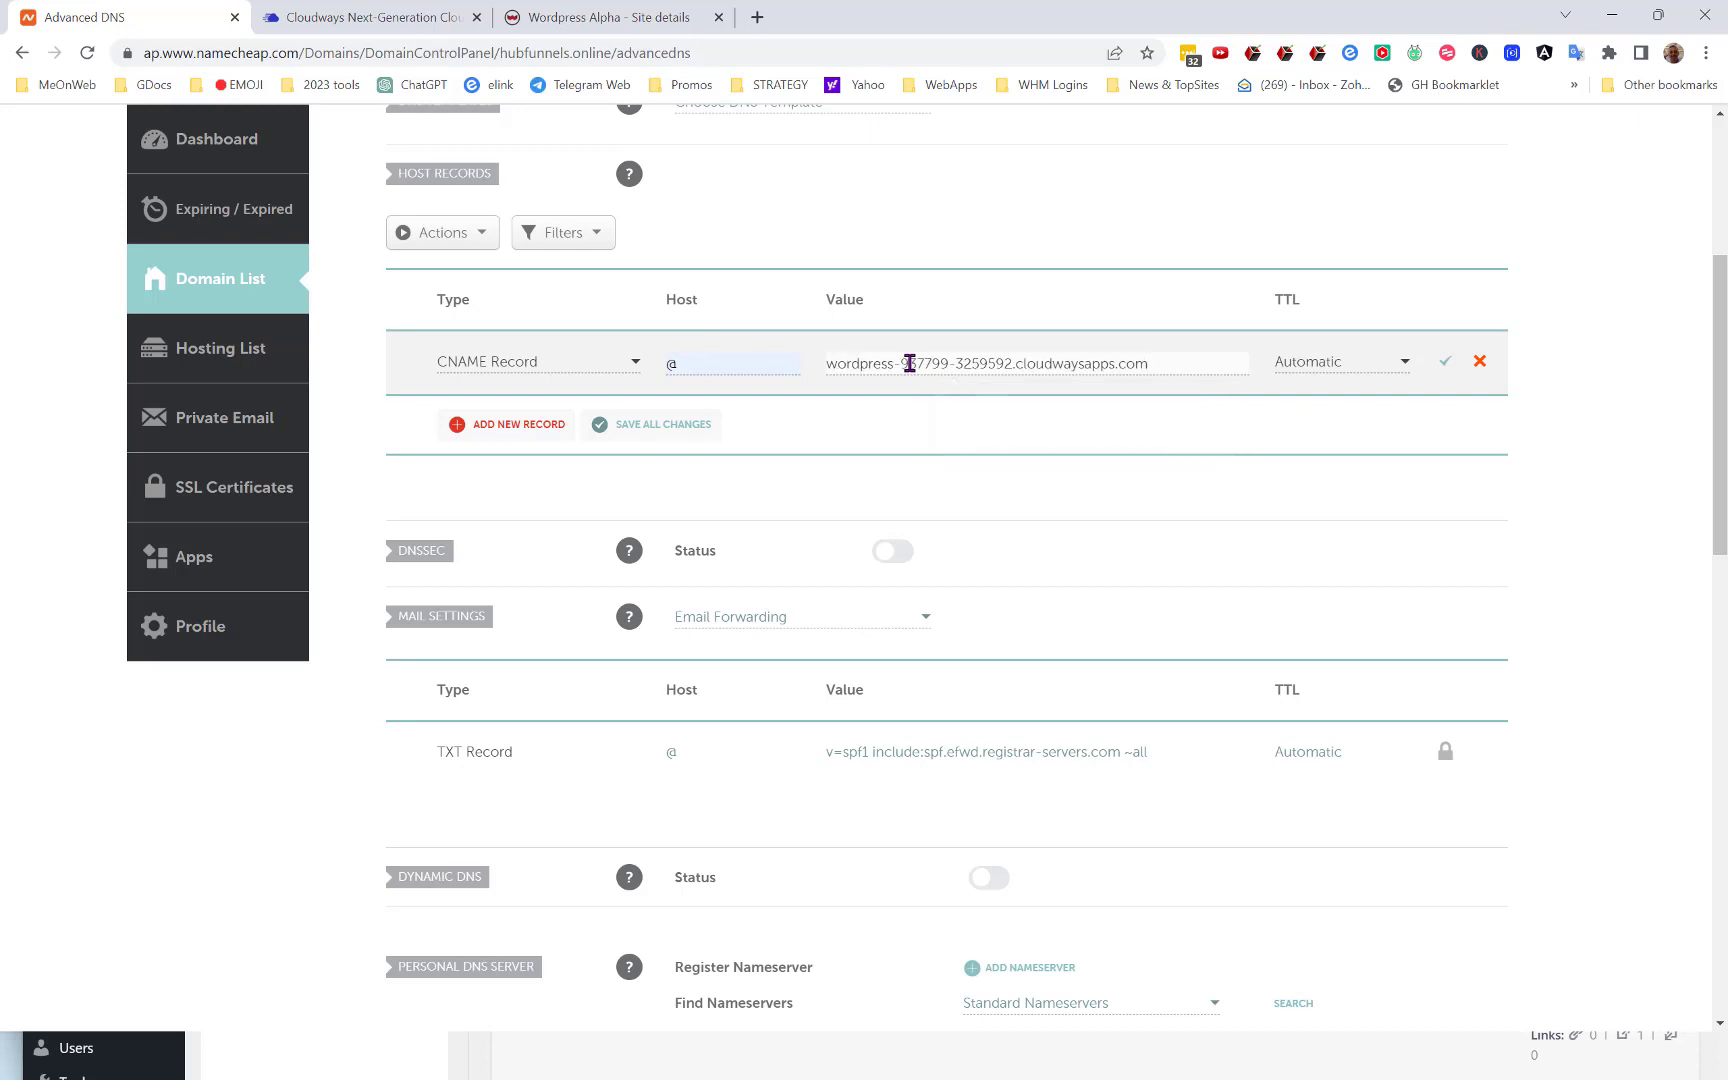
left_click(1445, 371)
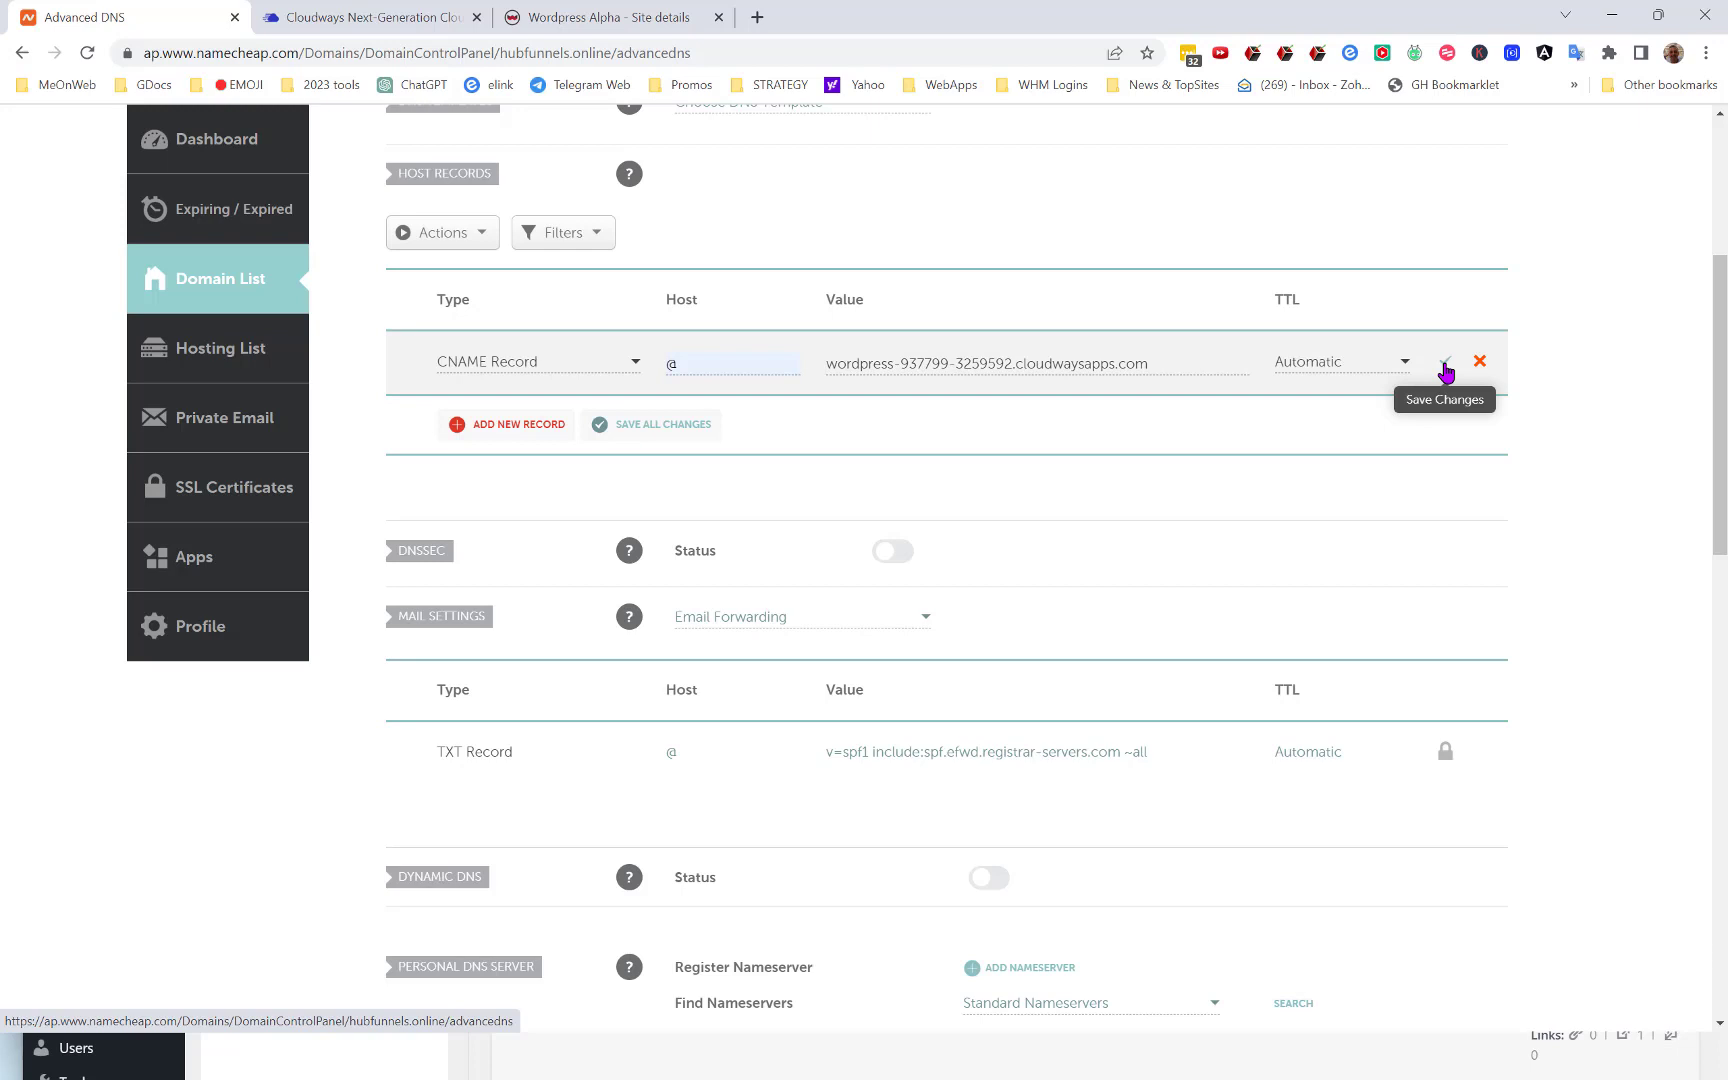
left_click(1445, 369)
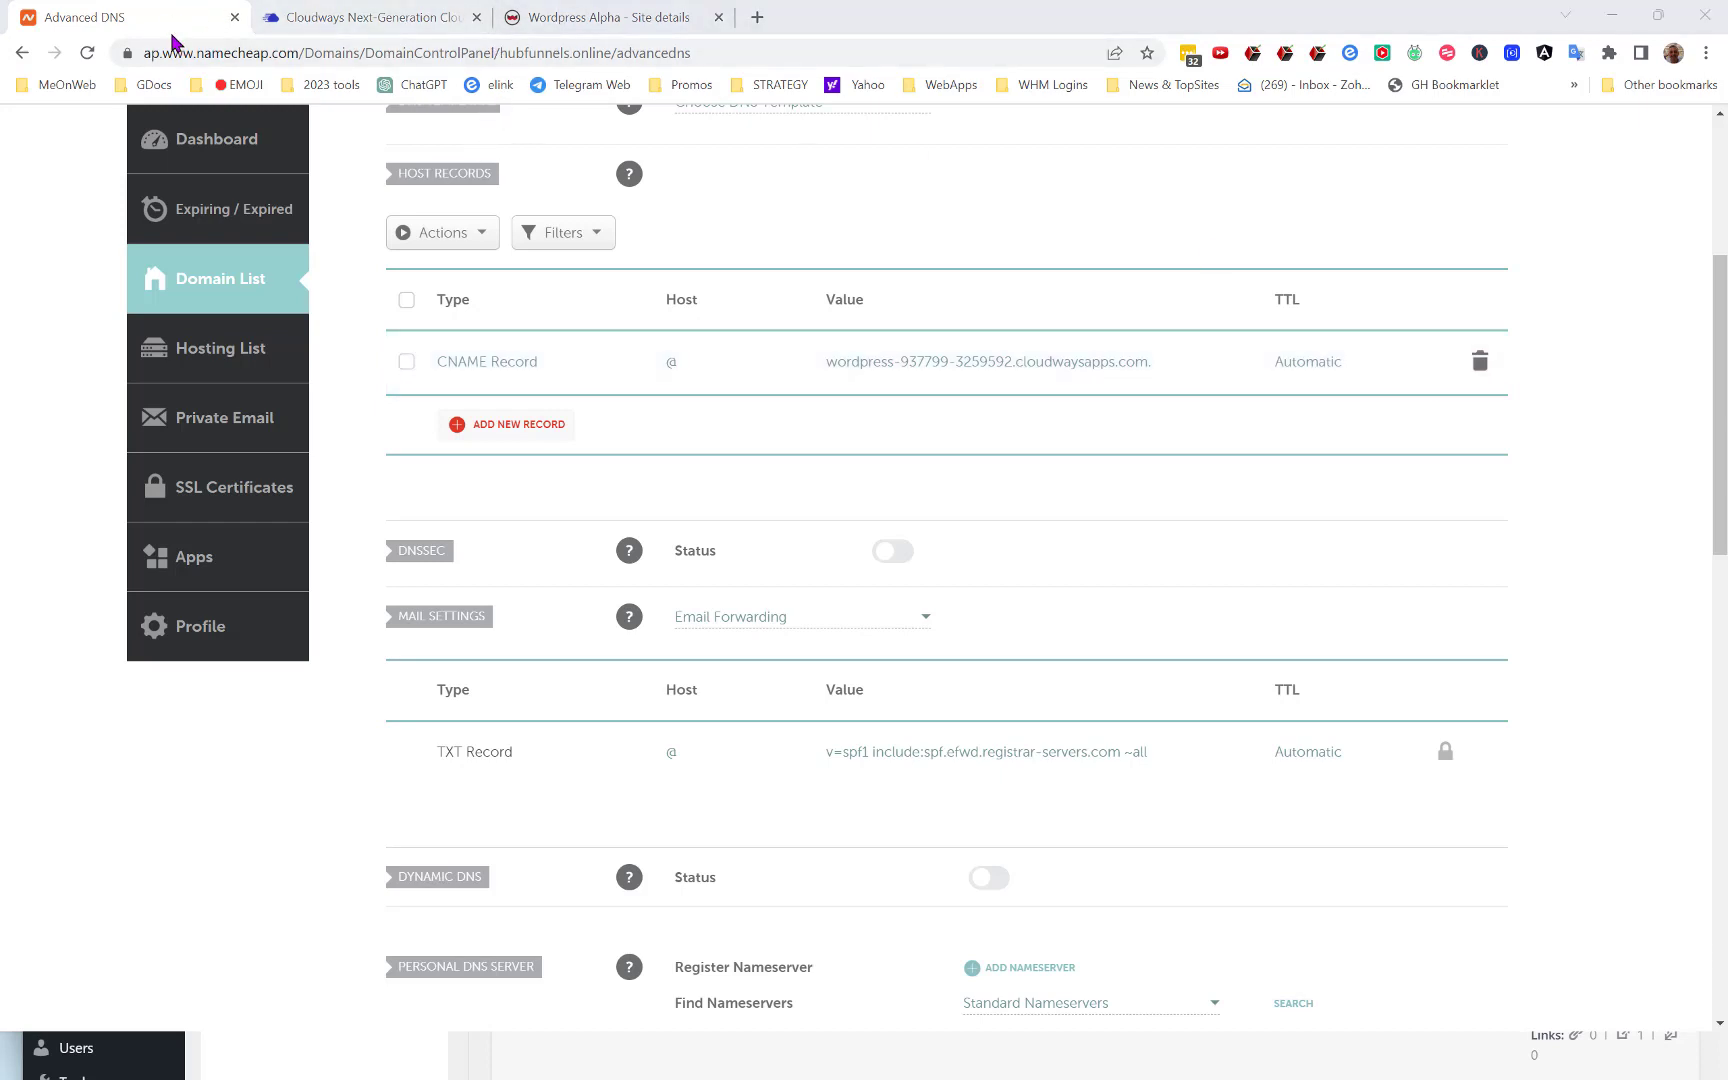
Switch to Cloudways, open the list of servers and reload it
left_click(325, 16)
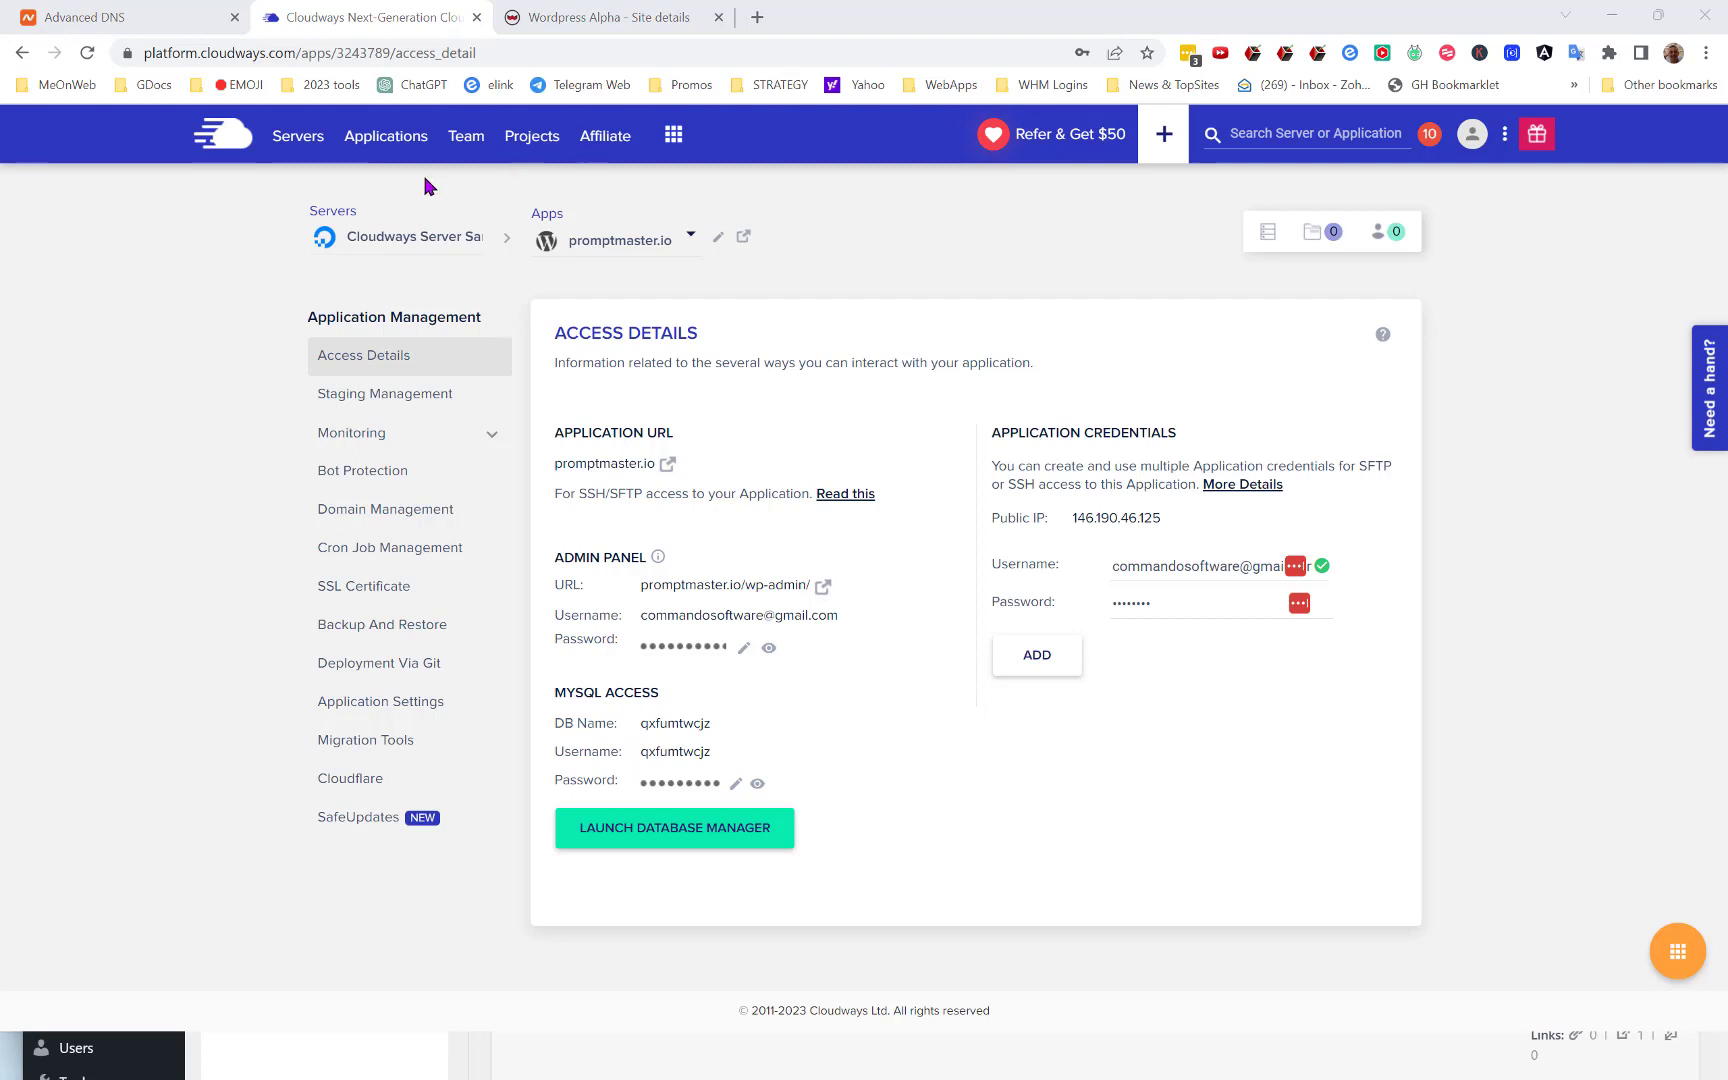
left_click(284, 137)
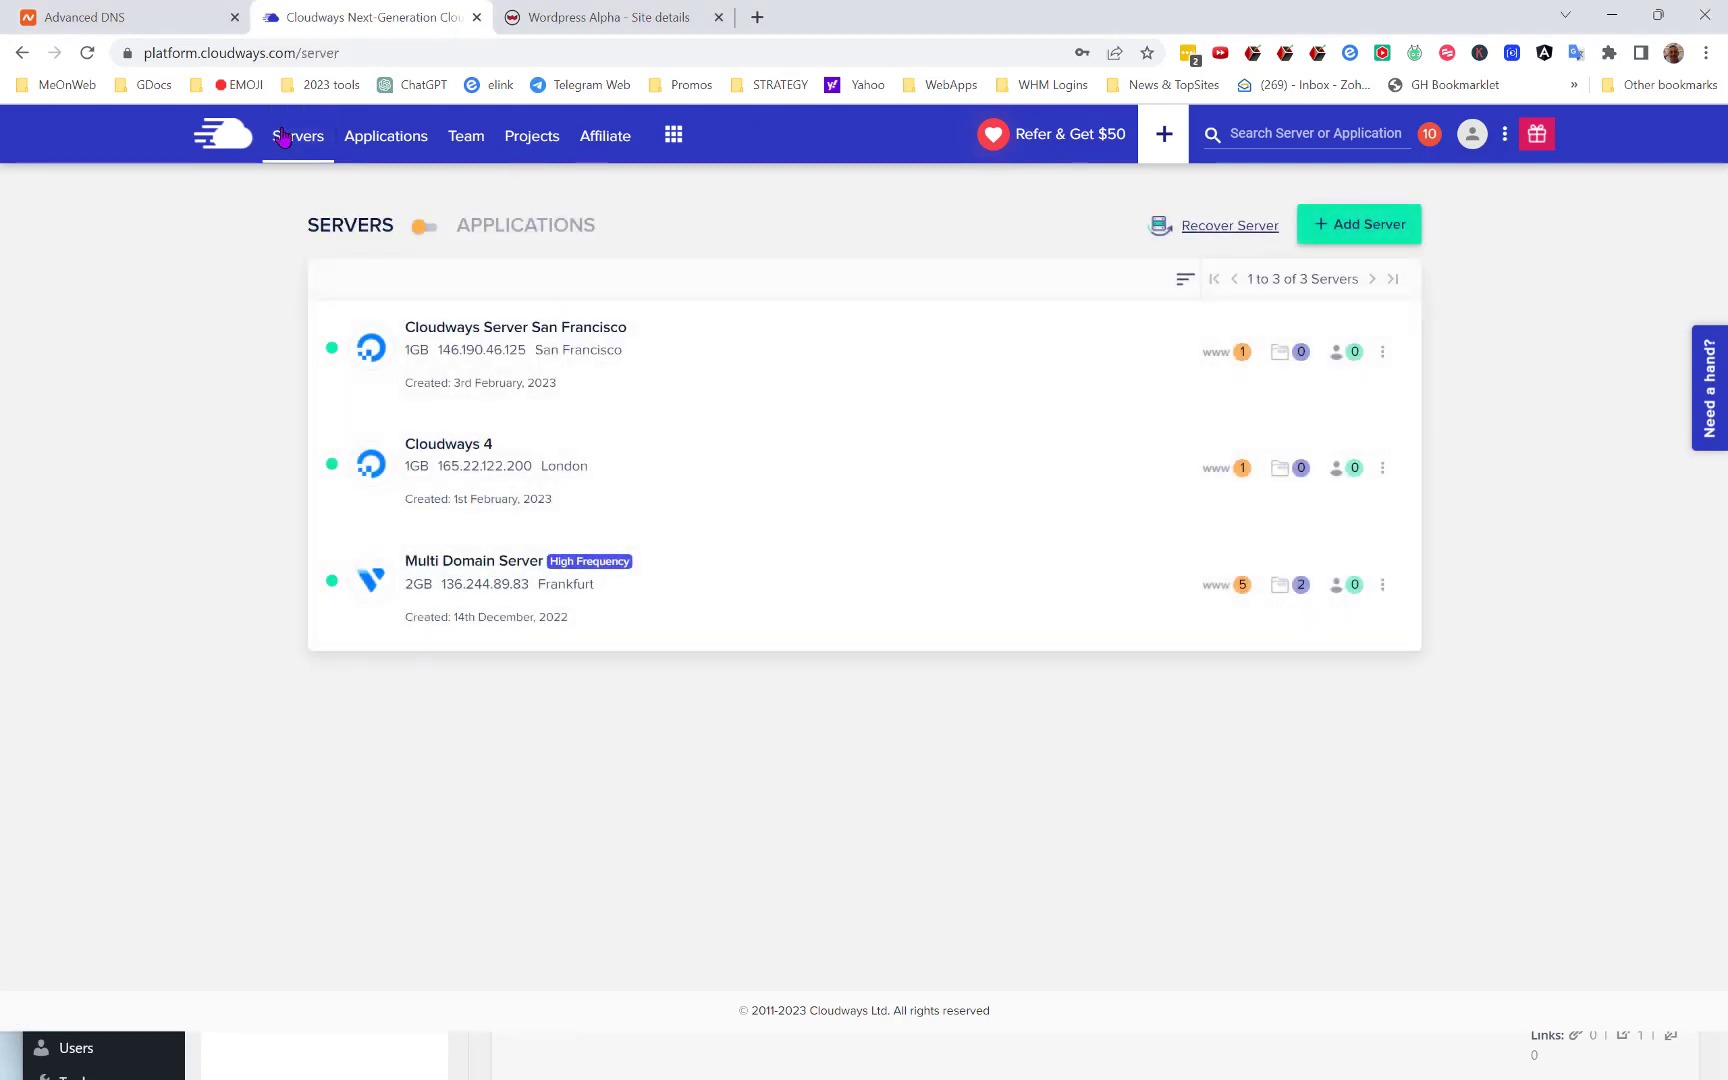
left_click(89, 54)
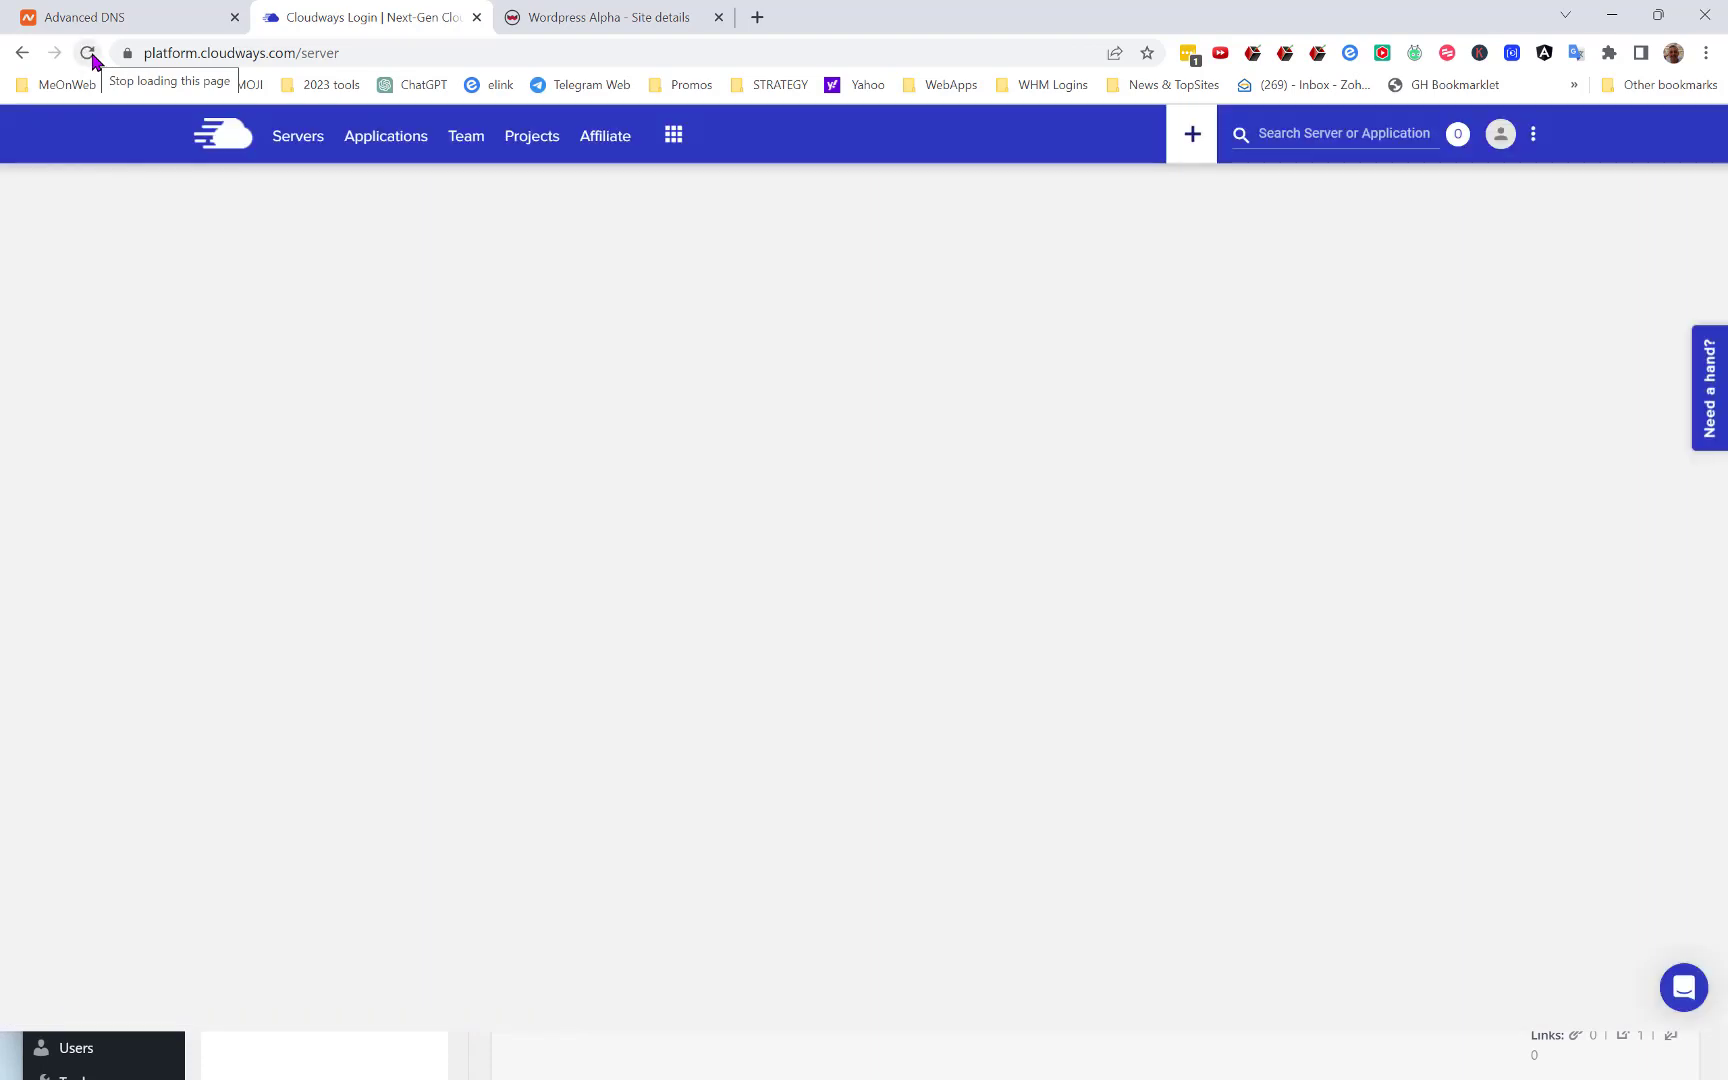
Show the list of applications, reload it, and open the wordpress application on the Cloudways Hub Funnels server
left_click(392, 140)
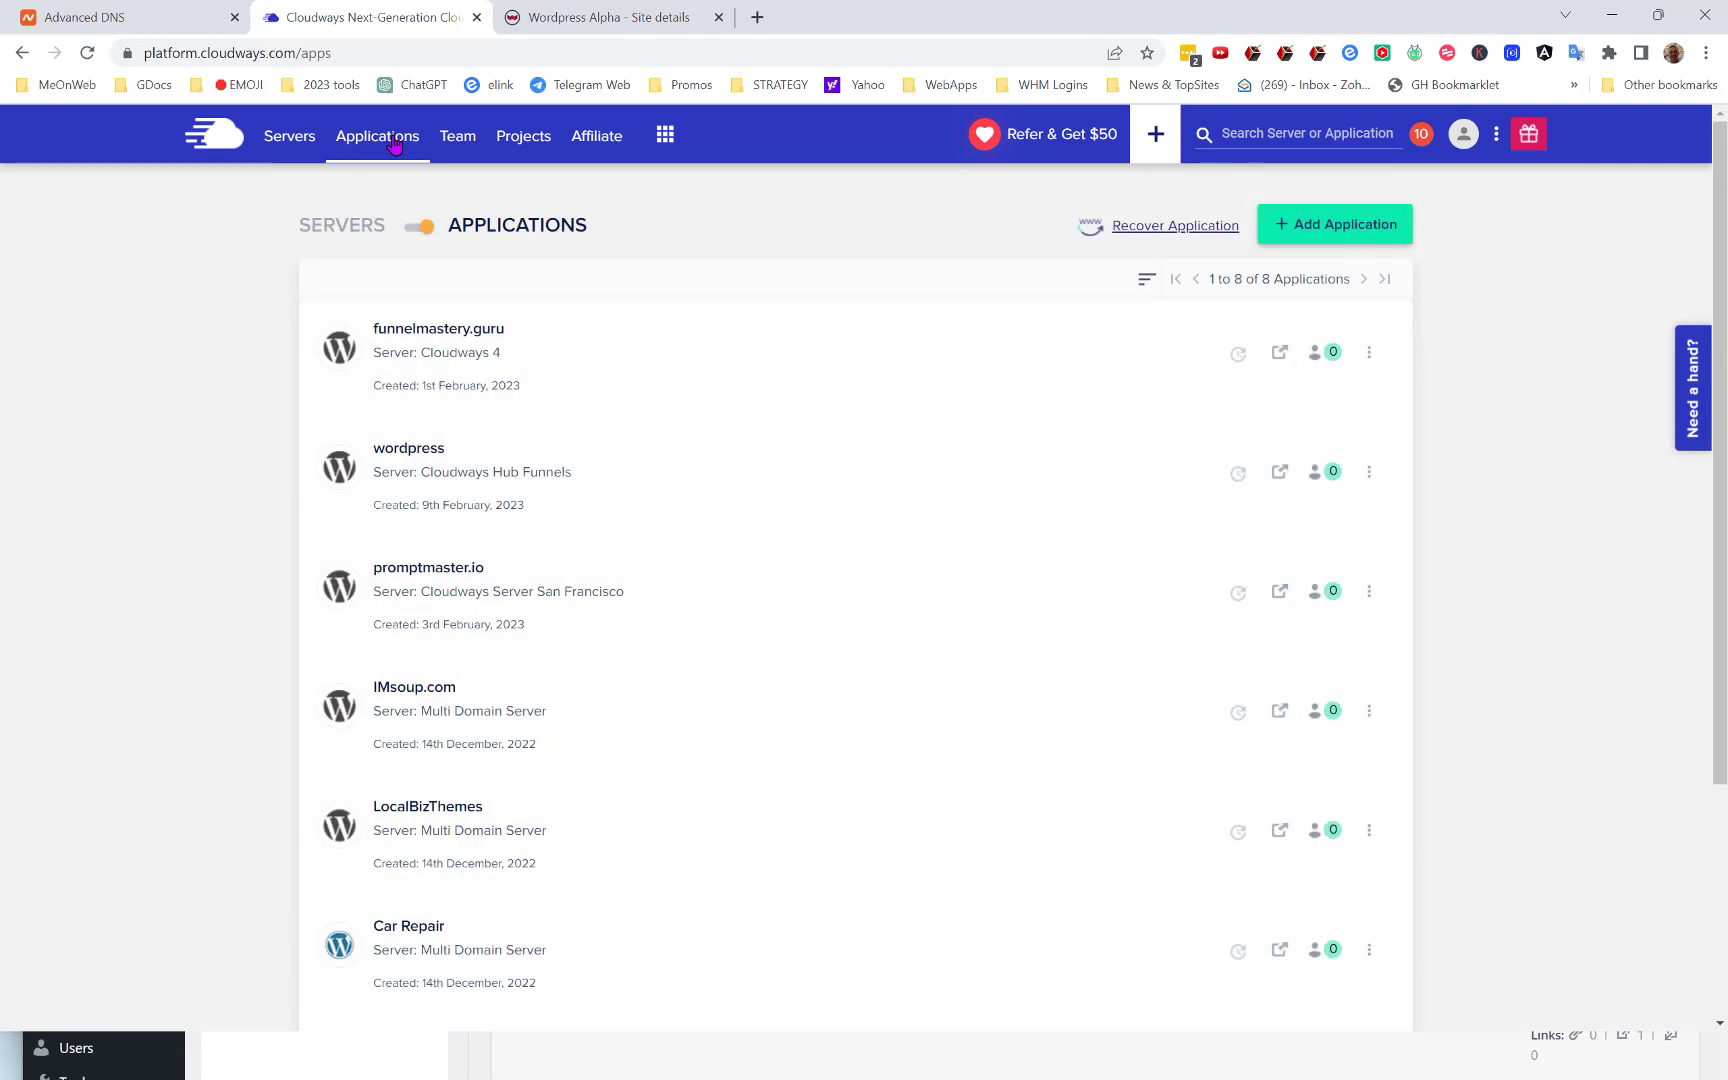
left_click(88, 53)
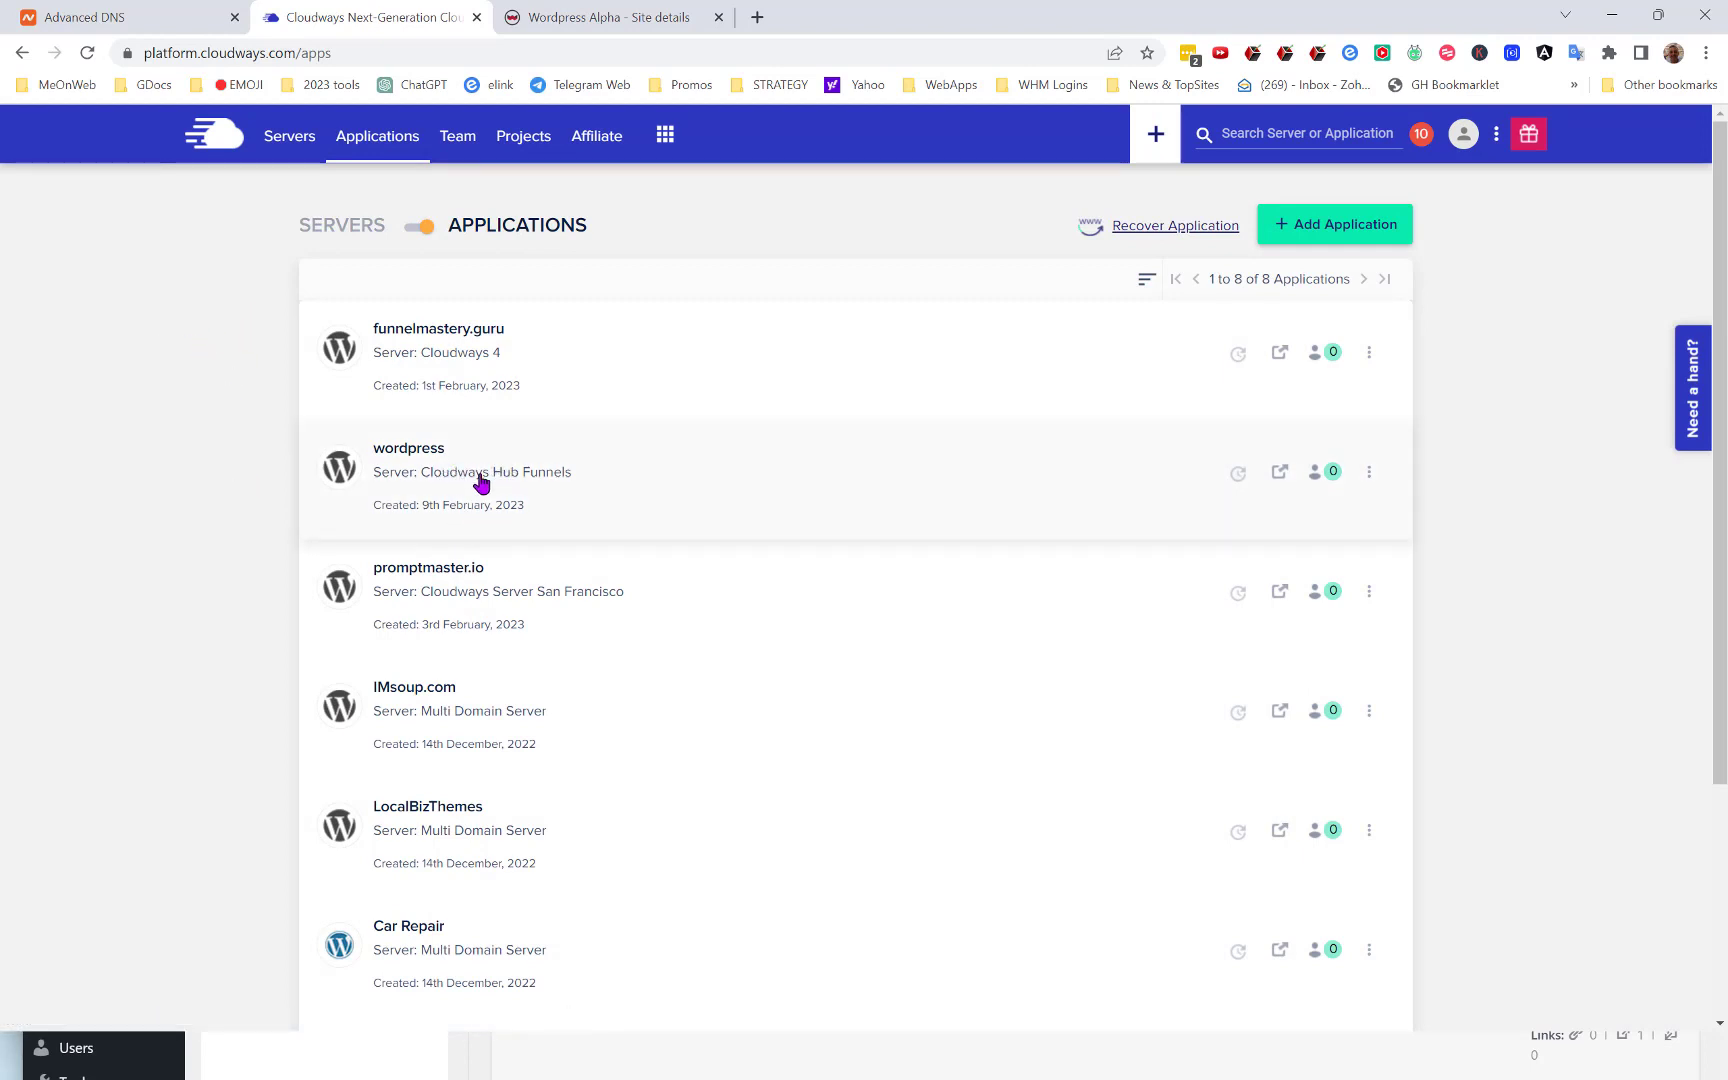
left_click(427, 459)
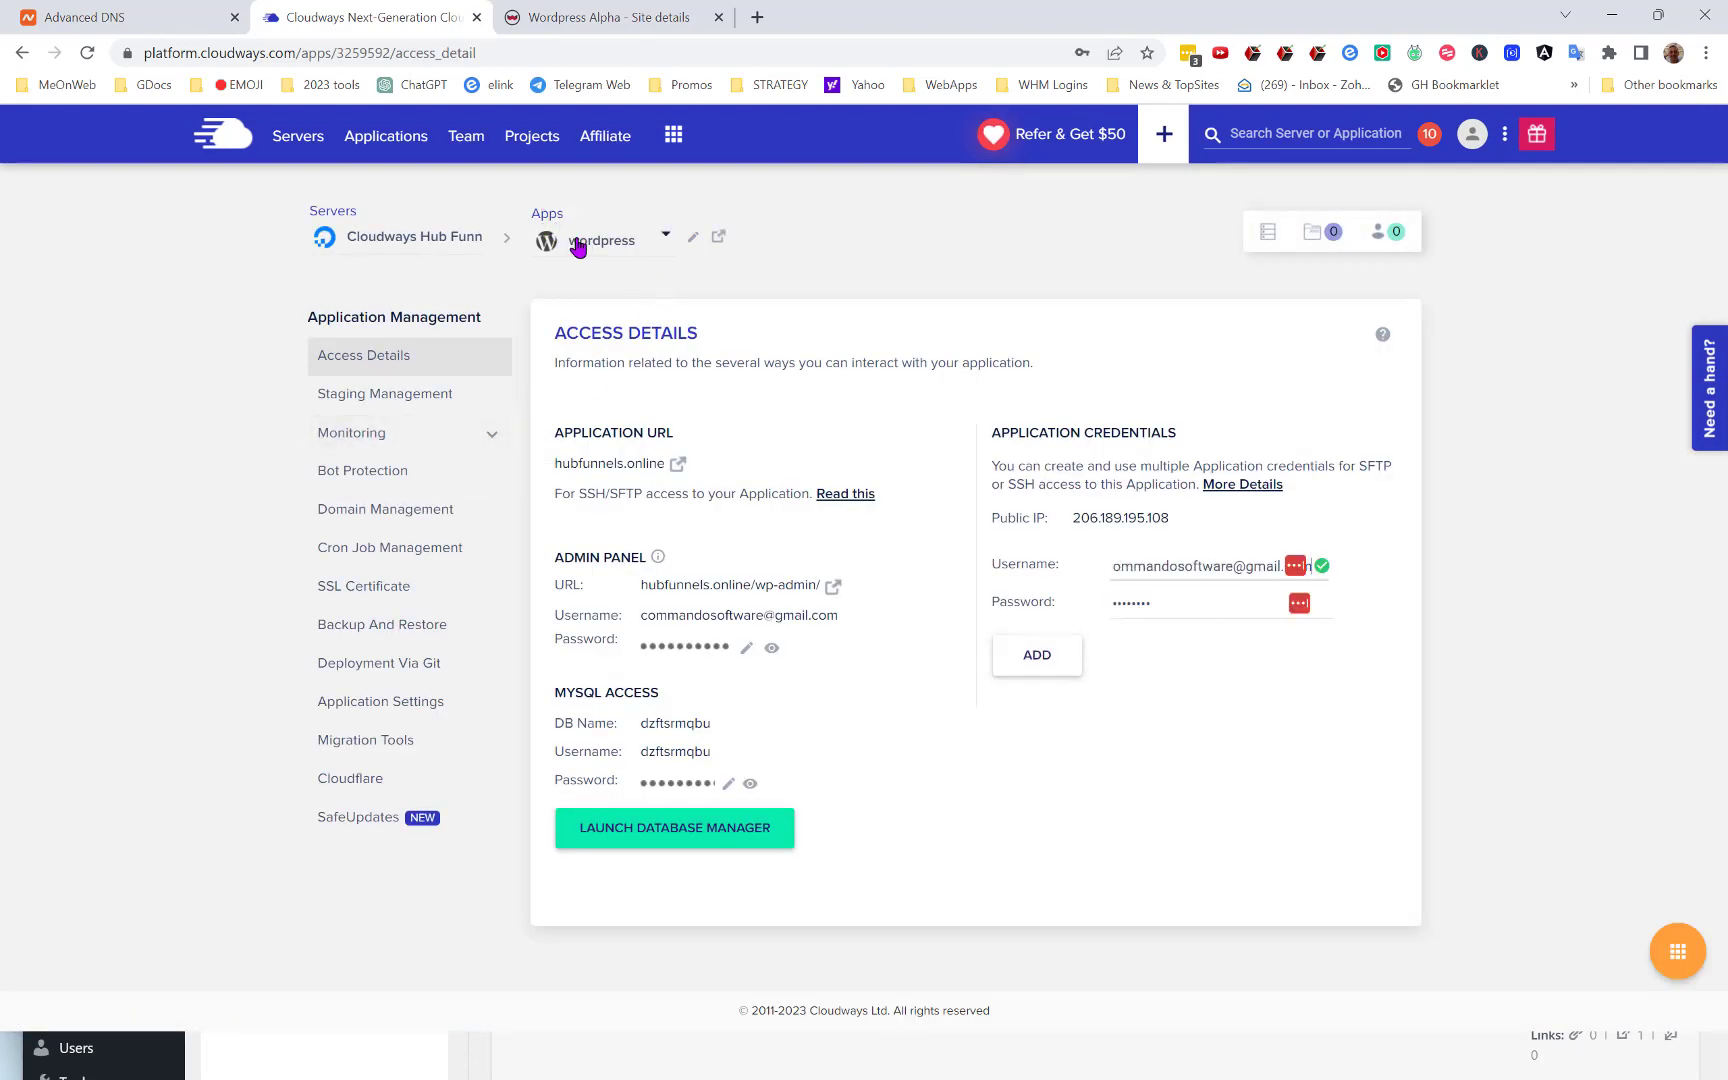
Rename the wordpress application to HubFunnels and save the name
left_click(695, 244)
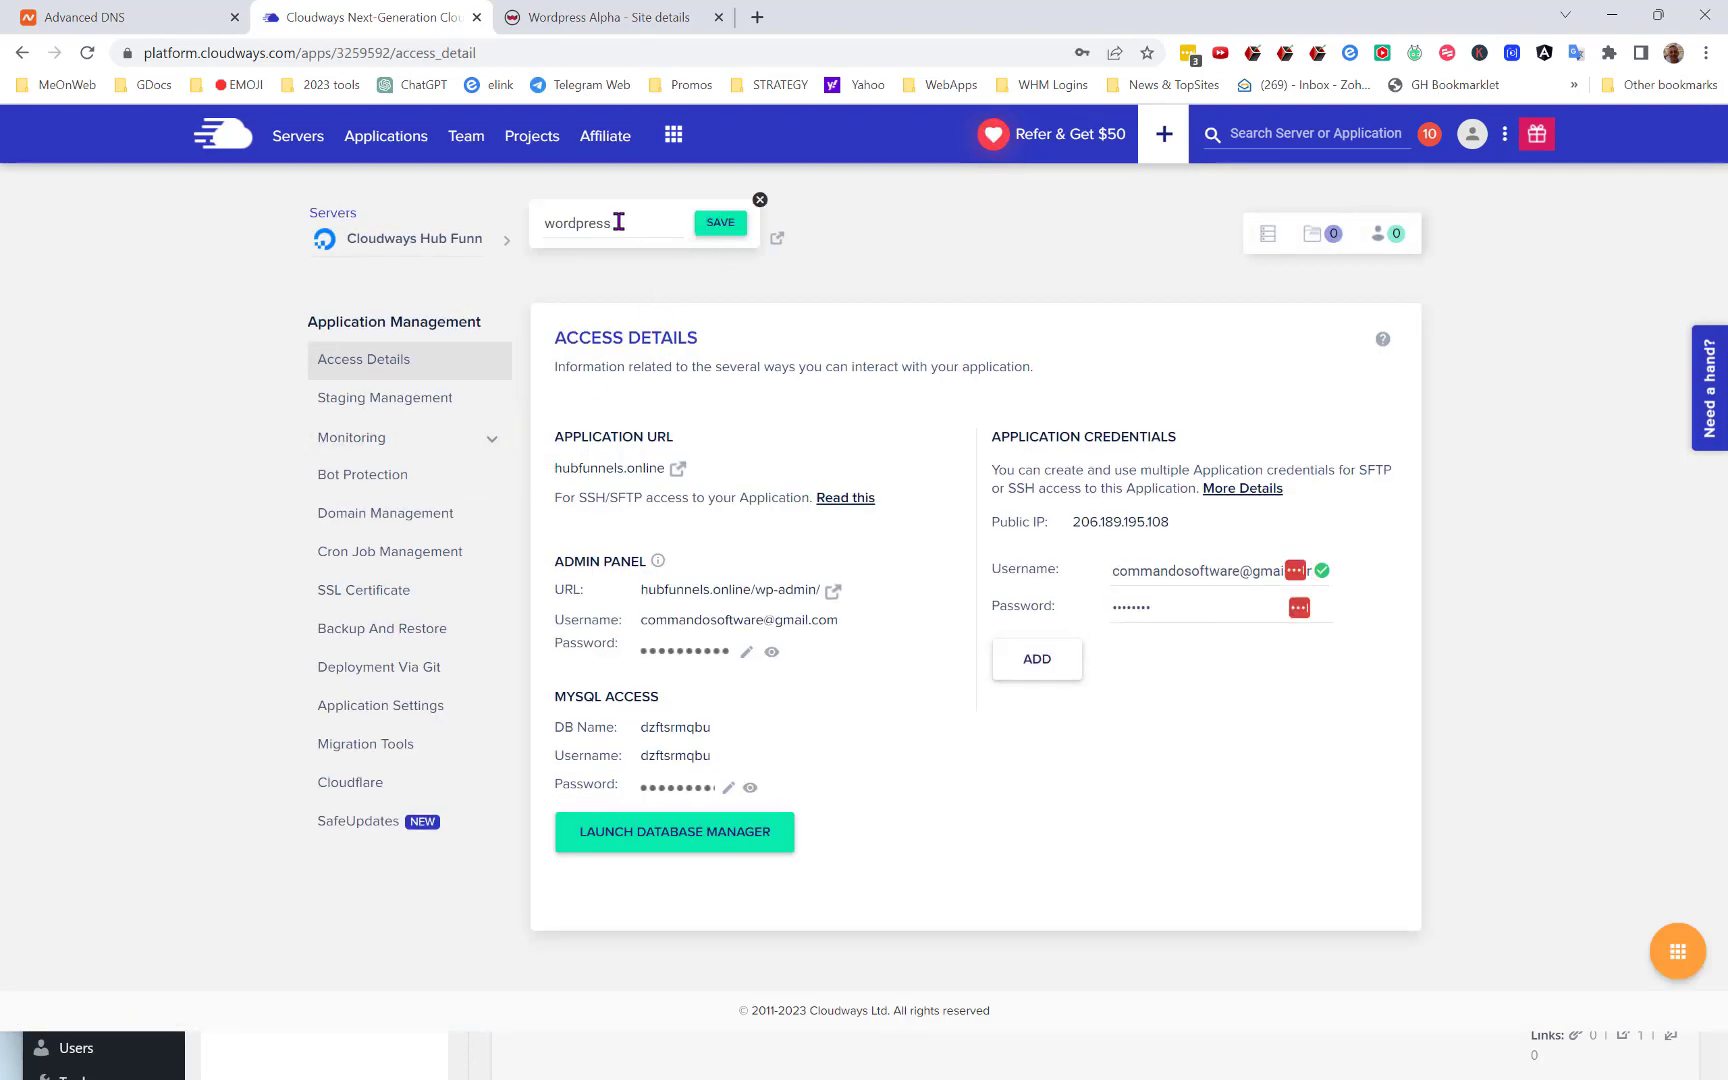
left_click_drag(618, 222, 540, 226)
type("HubFunnels")
left_click(724, 223)
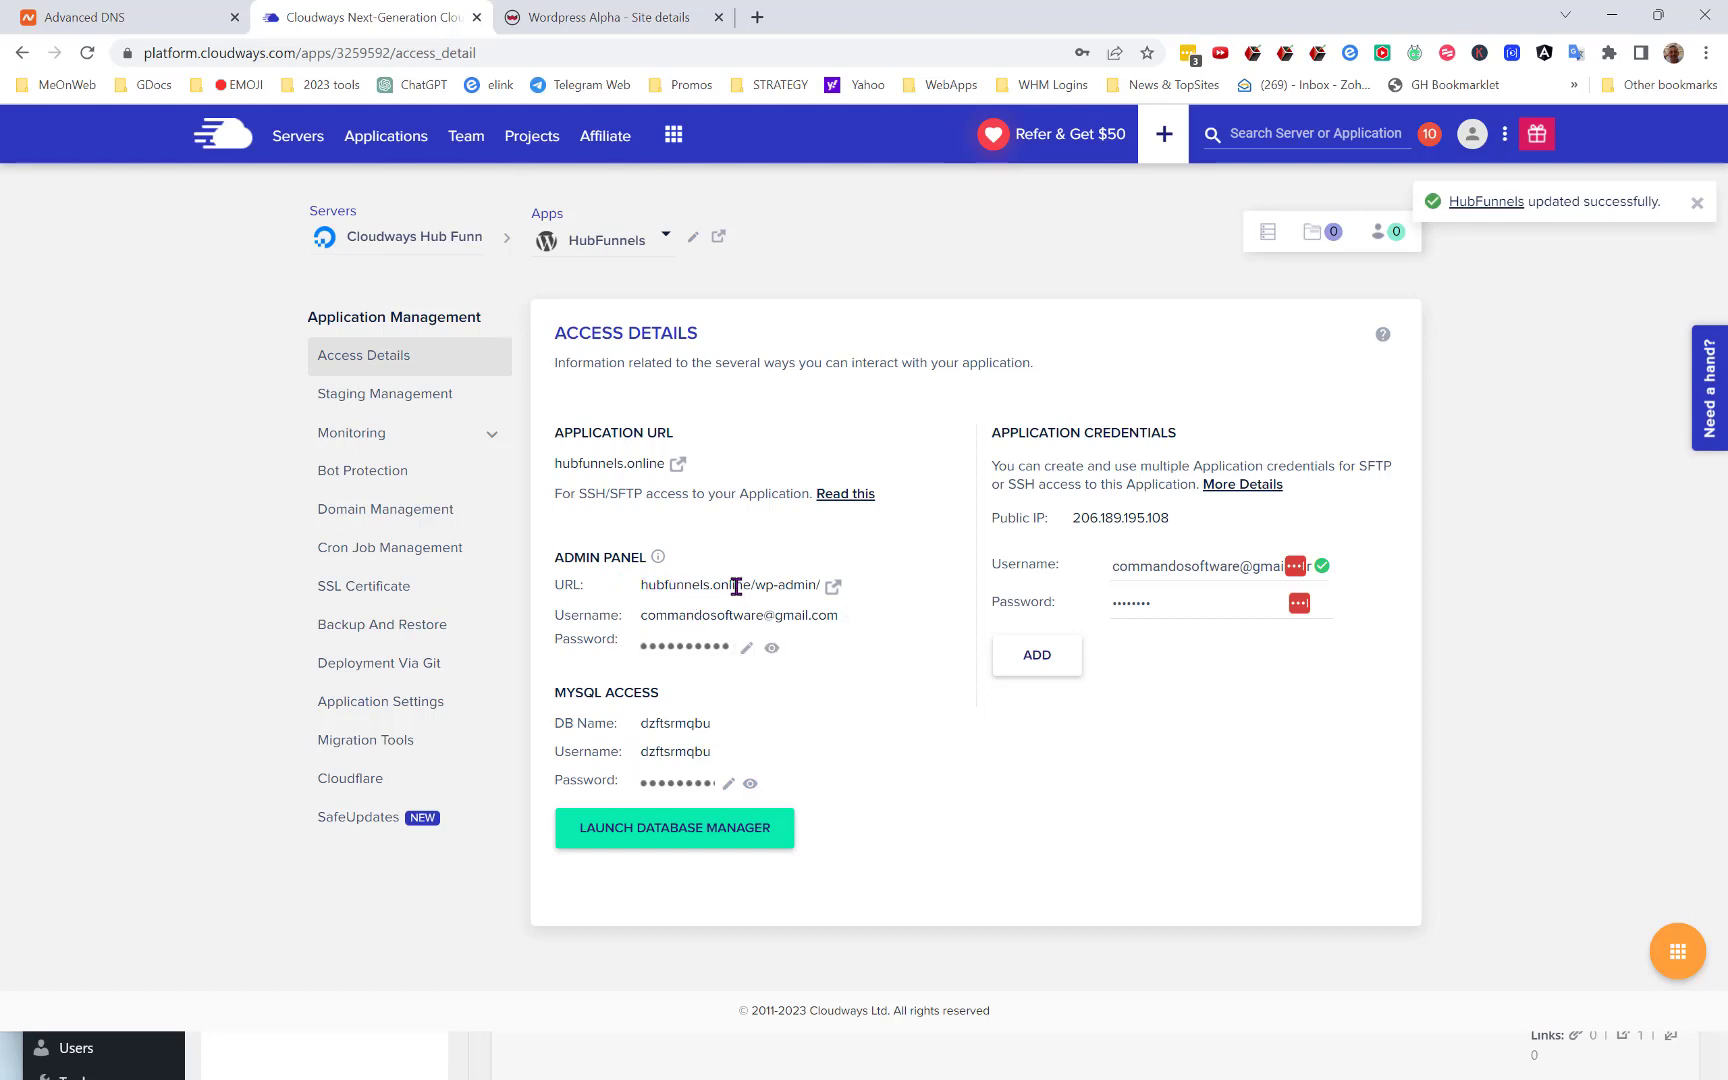
Open the application's admin panel URL, proceed past the browser's privacy warning, and go from the login page to the site's home page
left_click(832, 586)
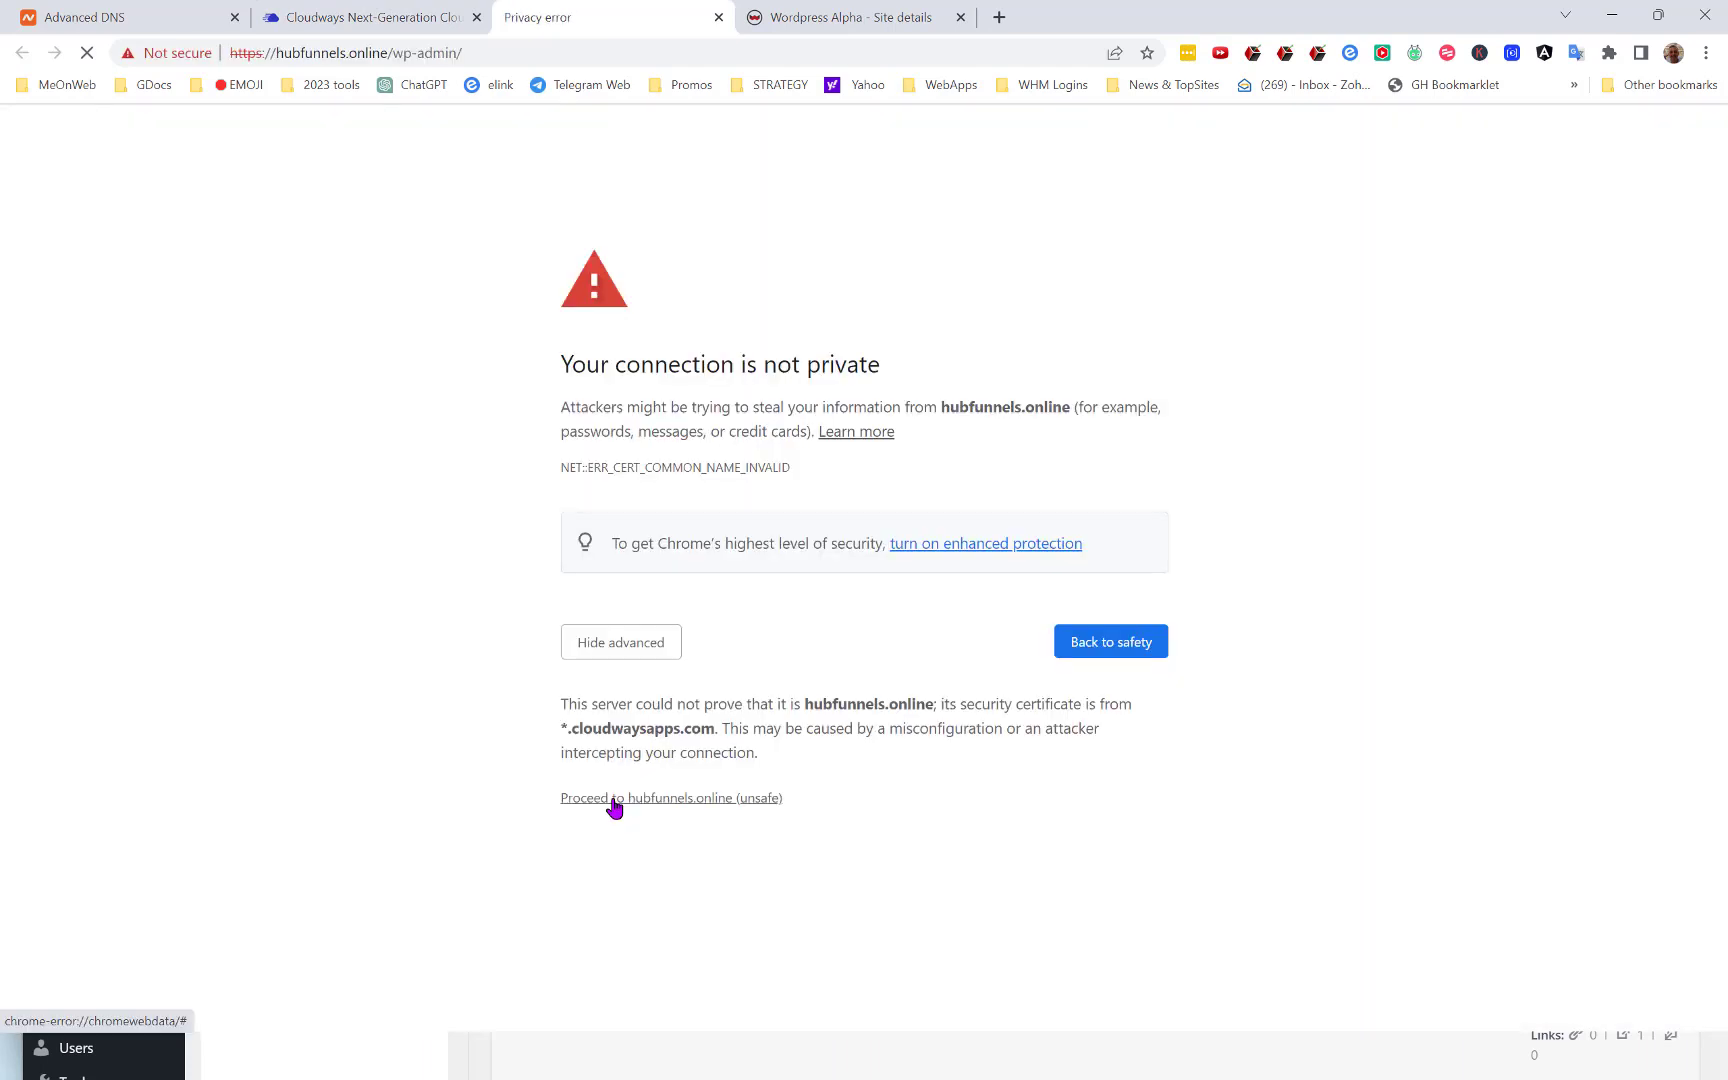
left_click(613, 799)
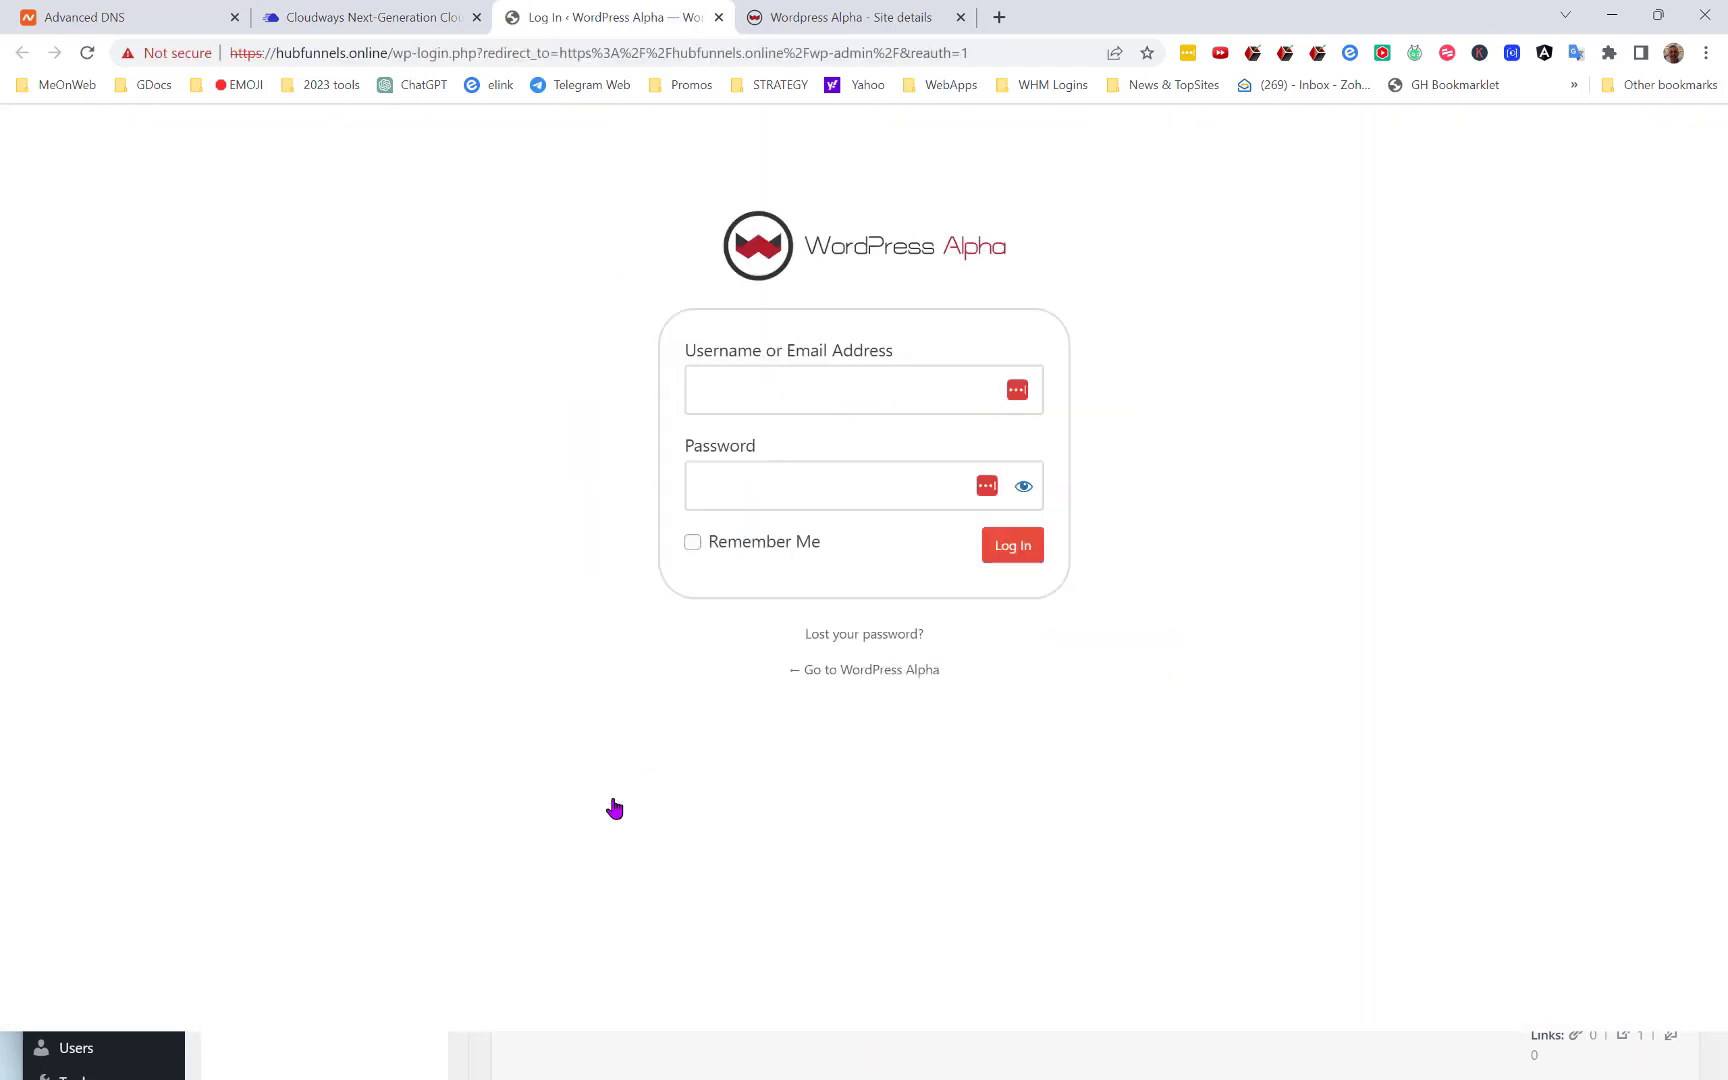
left_click(846, 670)
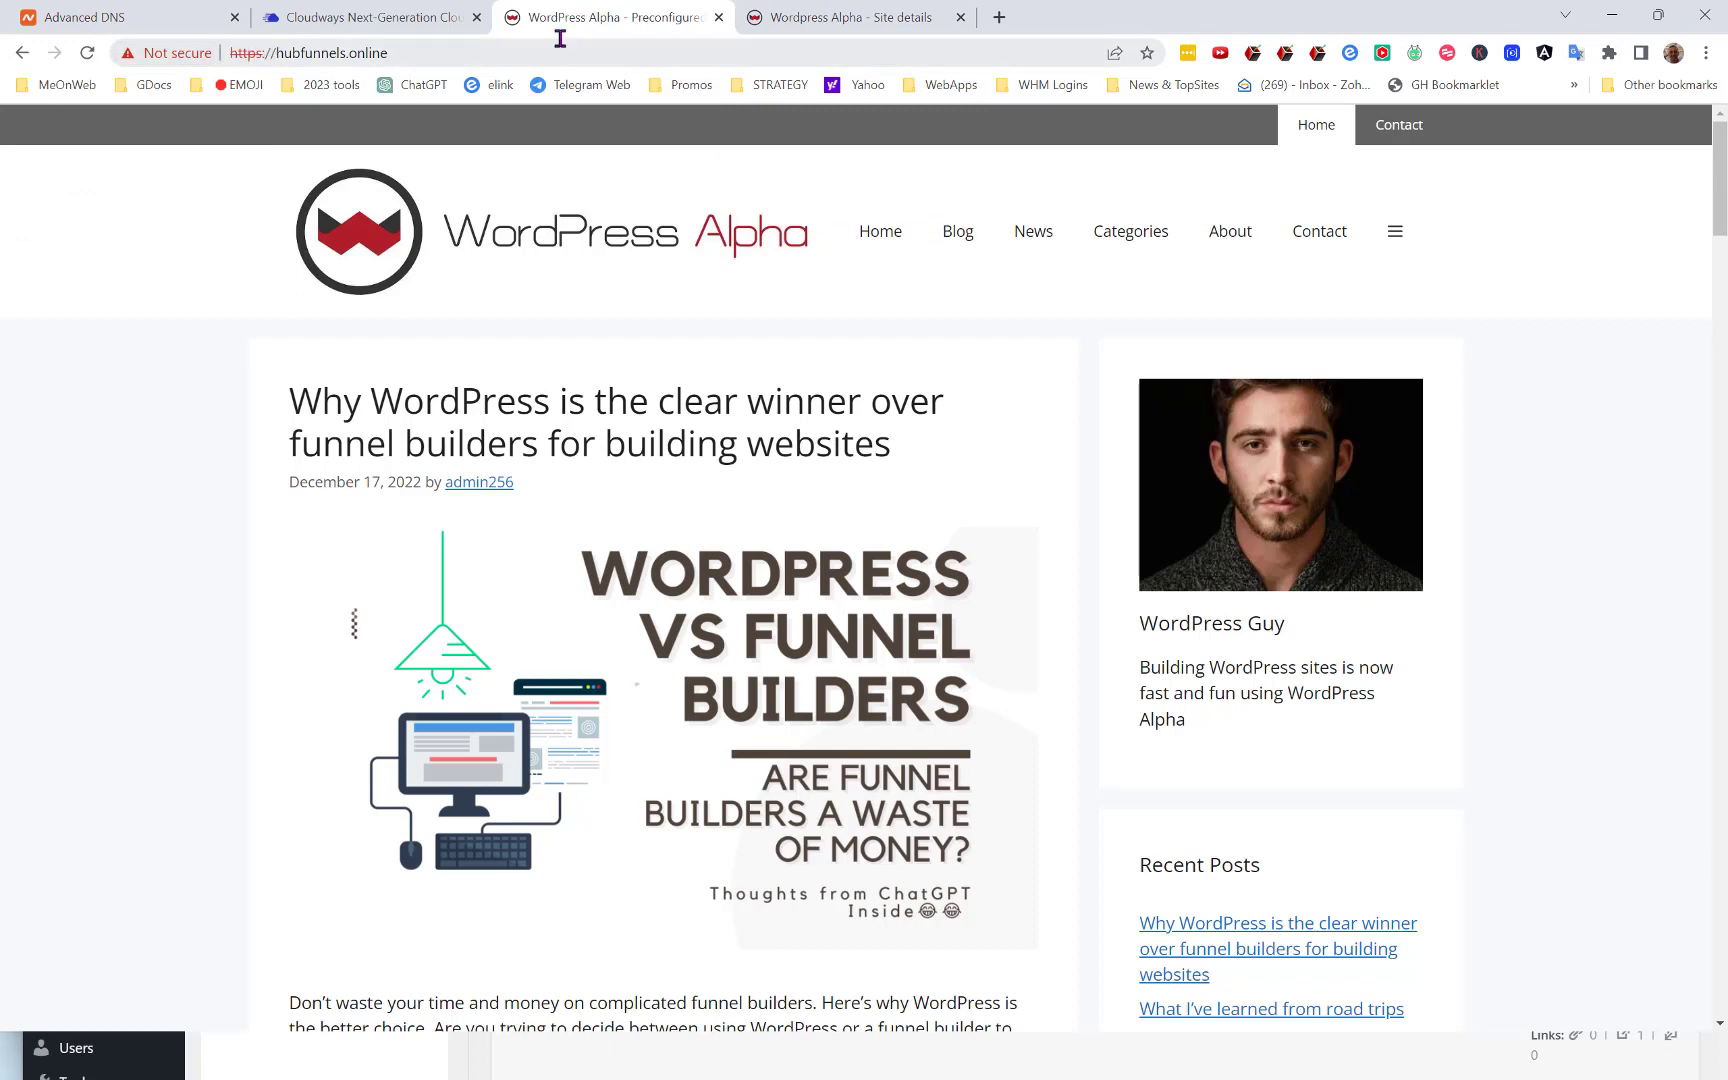
Switch to the WordPress Alpha site details for Hub Funnels and run the DNS check
left_click(810, 20)
left_click(1250, 540)
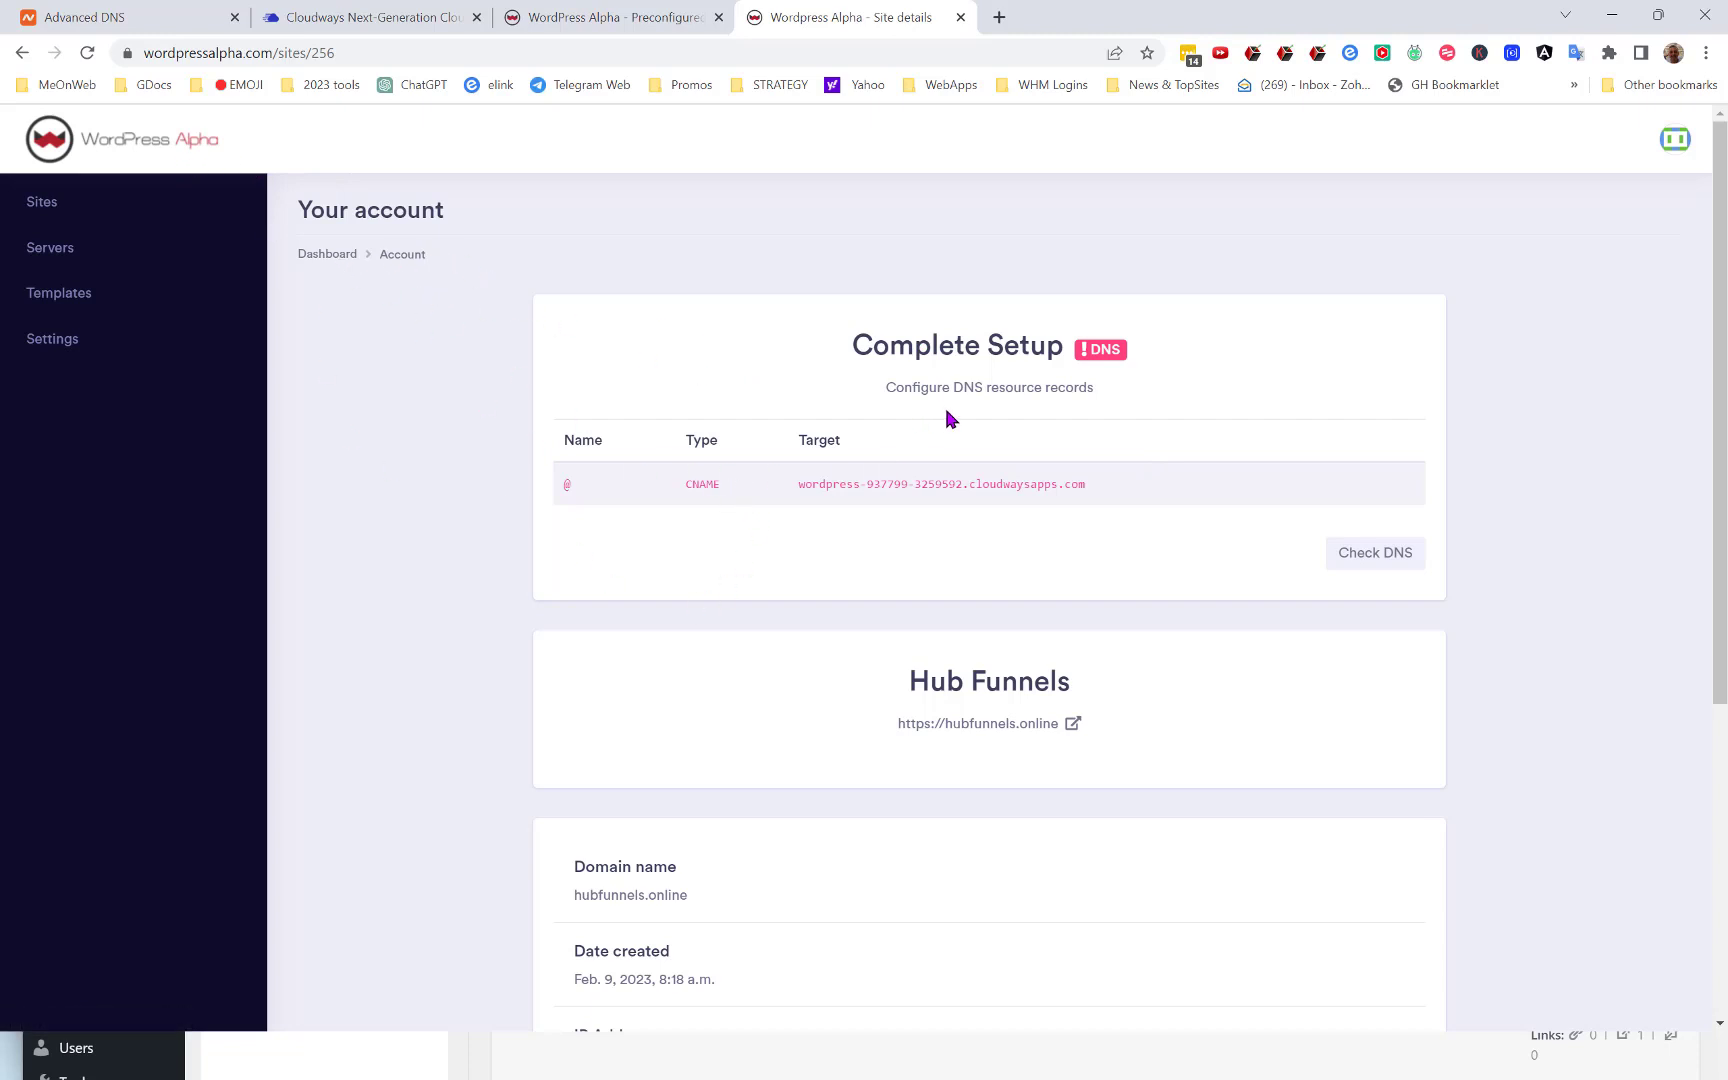
left_click(1380, 561)
Return to the hubfunnels.online site, reload its home page, and close the Keyword Poking System popup
left_click(552, 18)
left_click(86, 56)
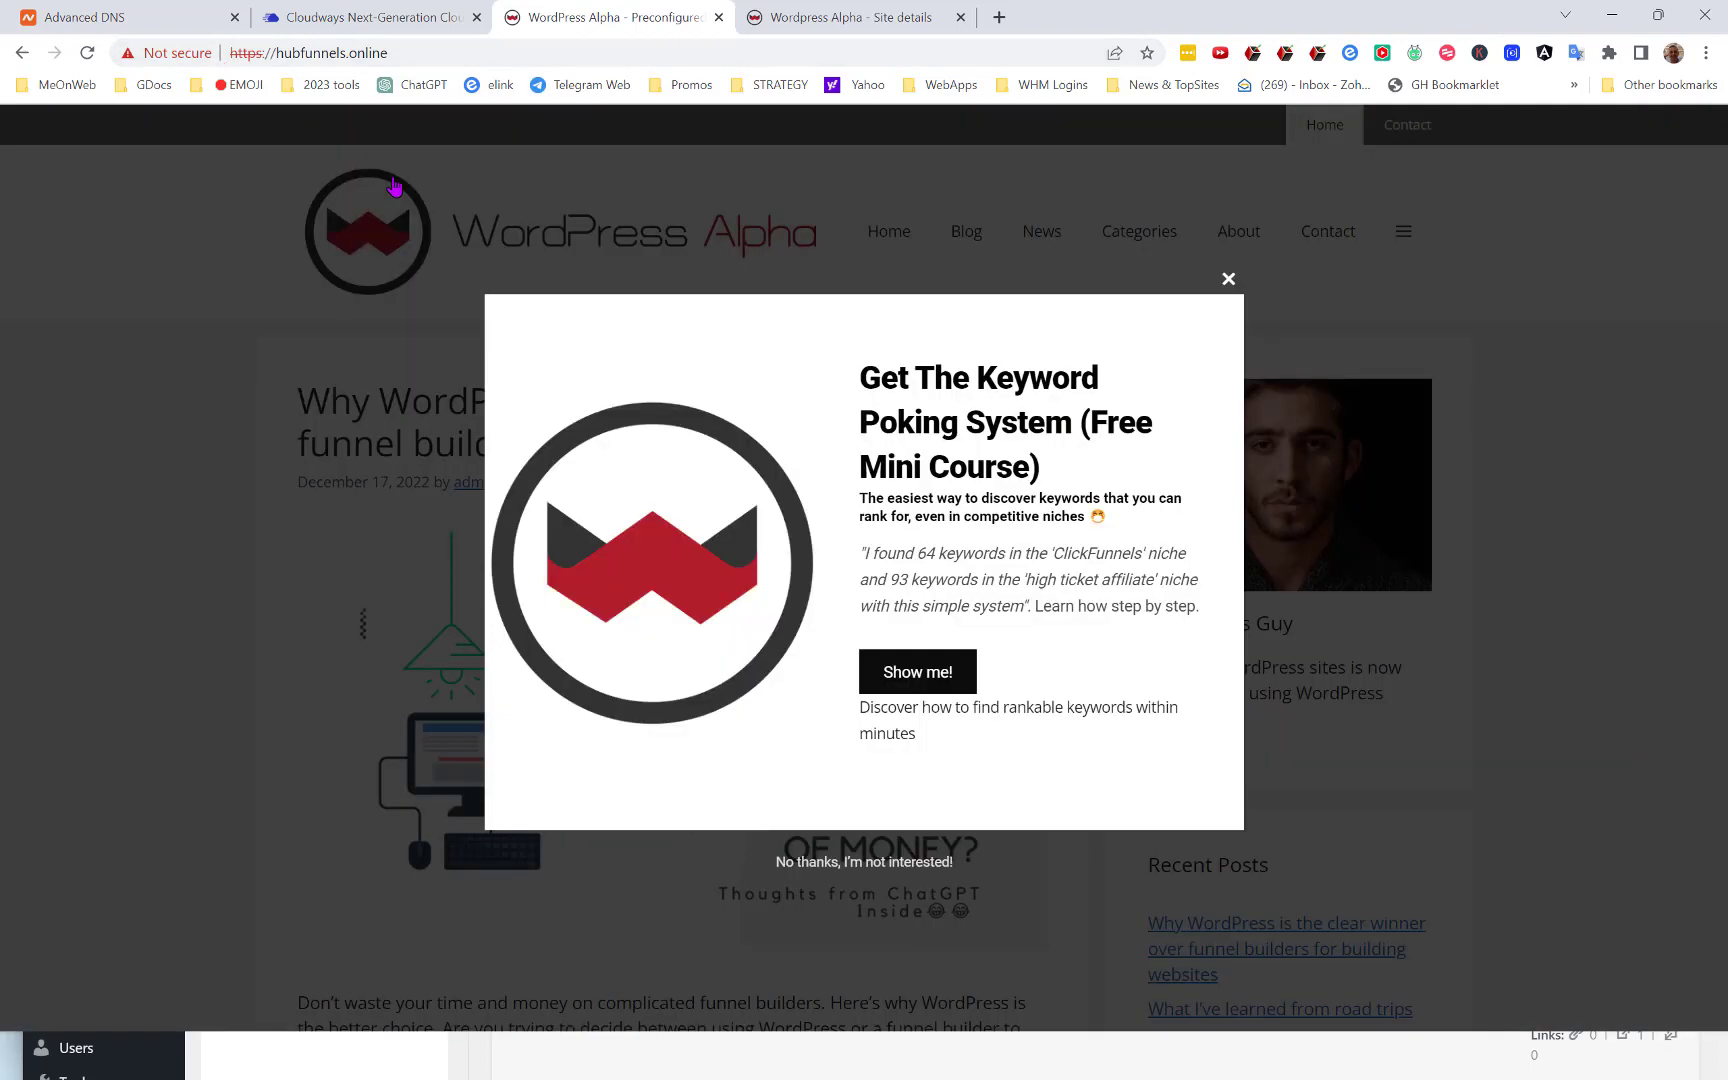
left_click(1229, 281)
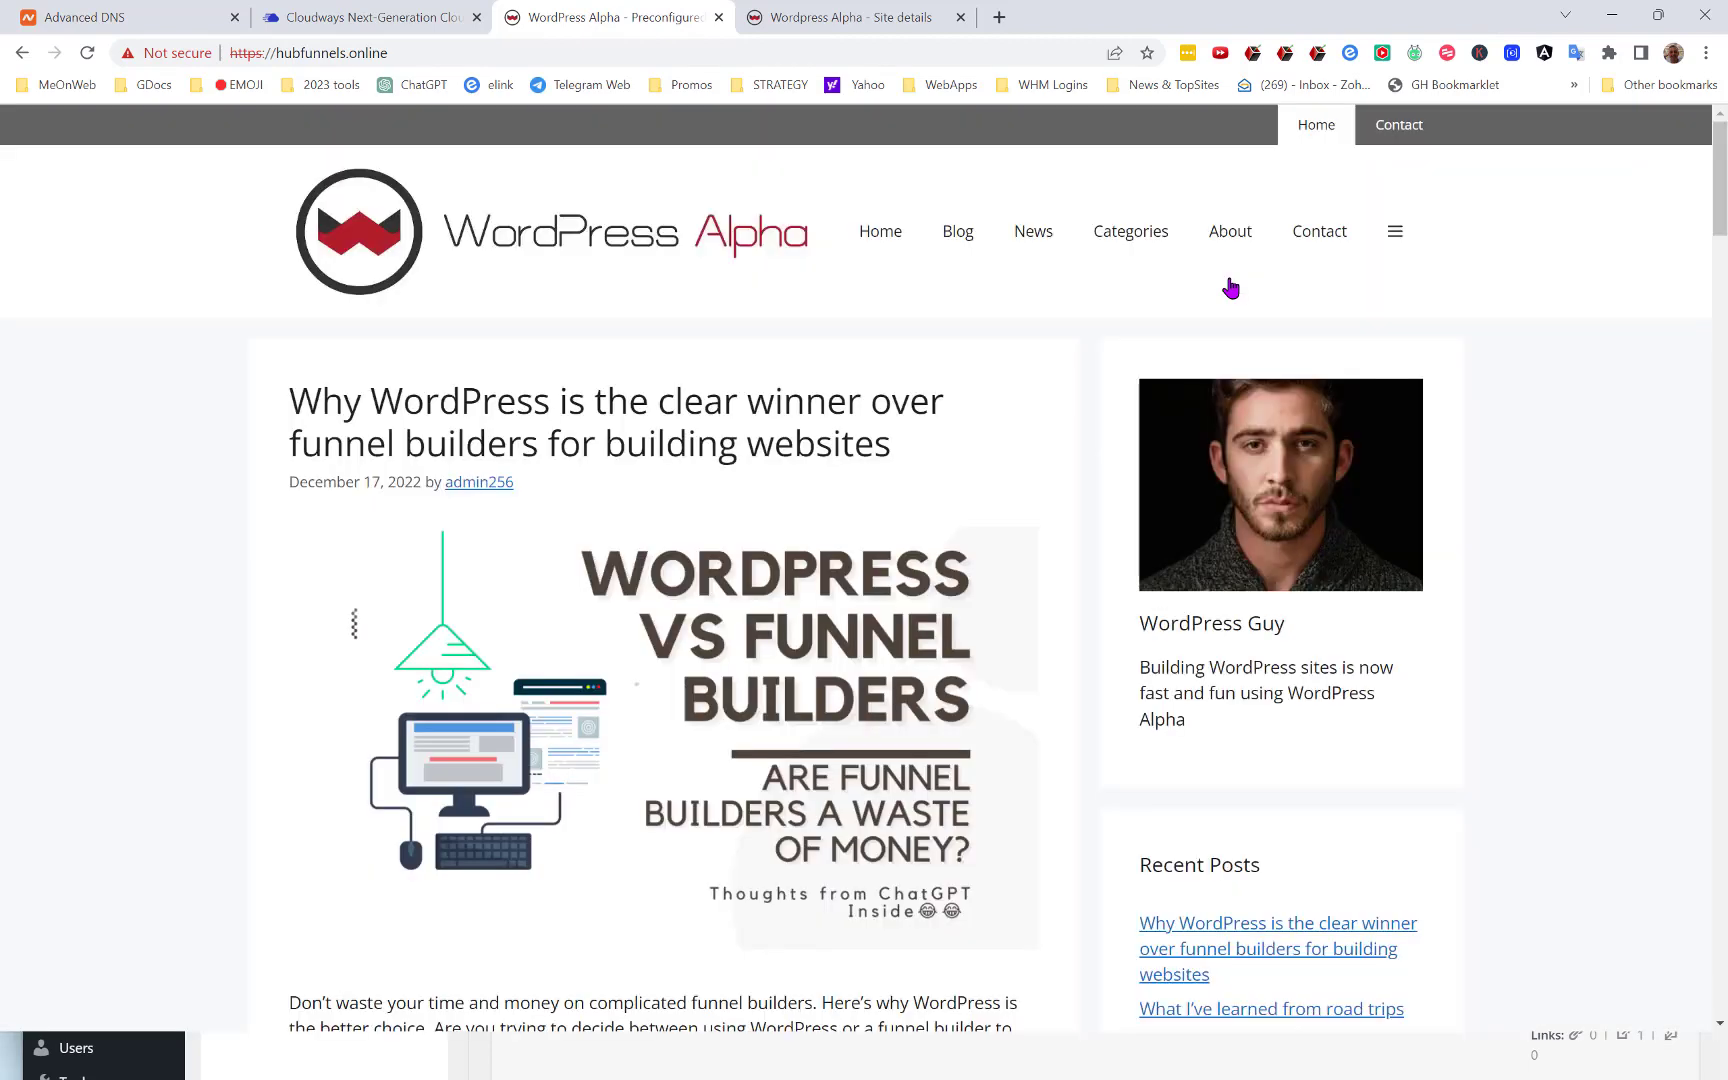